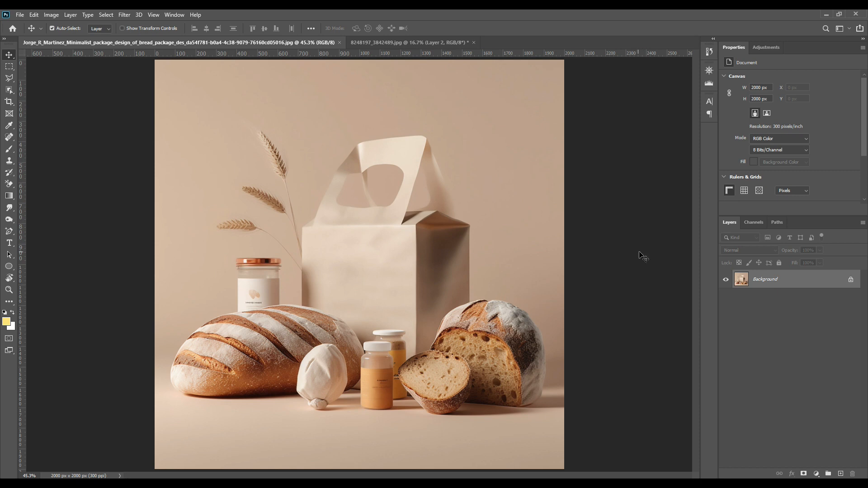
Step: Start a filled Pen shape at the top corner of the bag's handle and trace down the handle's left slope
right_click(9, 231)
left_click(50, 255)
scroll(398, 208, "up", 5)
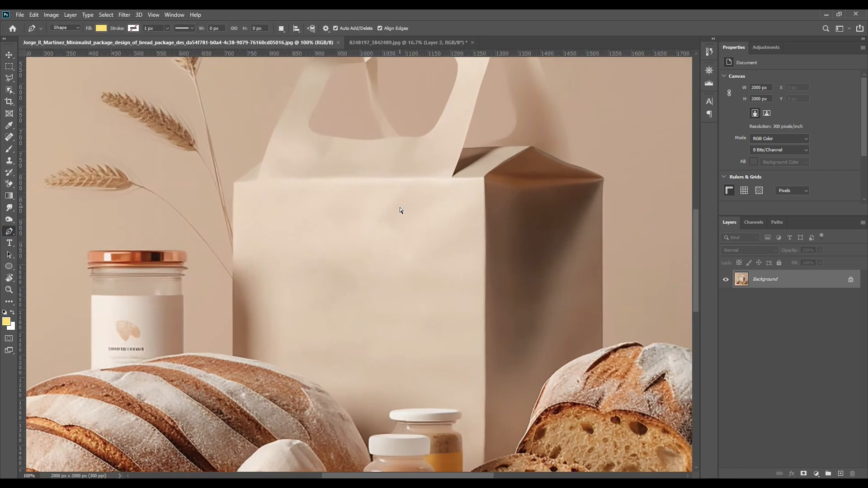
left_click_drag(326, 253, 296, 321)
left_click(352, 186)
left_click(301, 222)
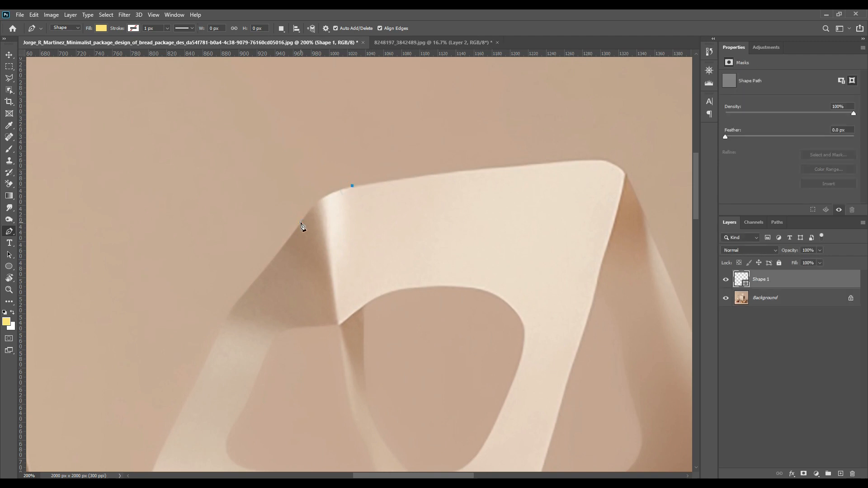
left_click(243, 286)
left_click(208, 351)
Step: Continue the outline over the bag's left shoulder and straight down its left edge to the long loaf
scroll(333, 295, "down", 5)
scroll(333, 295, "left", 2)
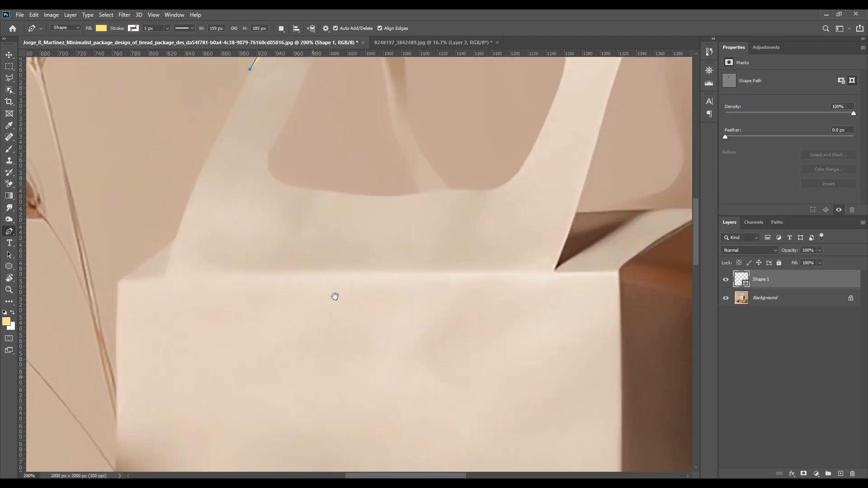
left_click(195, 242)
left_click(143, 279)
left_click(137, 298)
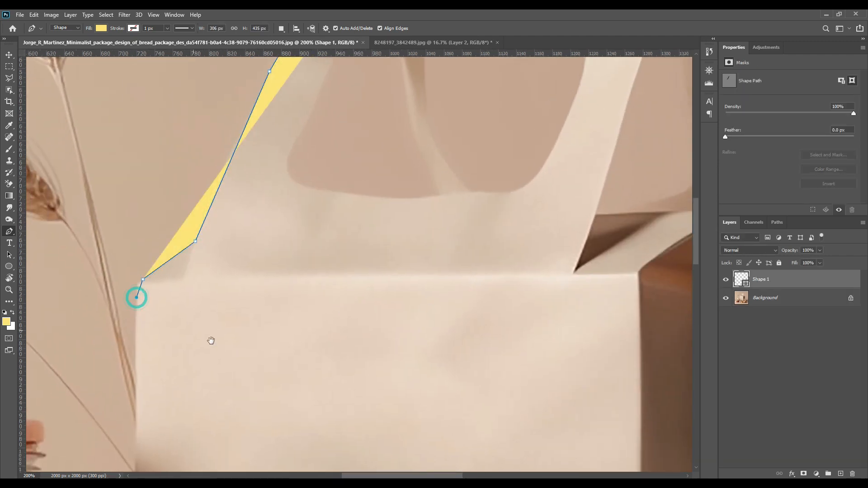
left_click_drag(256, 344, 252, 266)
scroll(138, 260, "down", 10)
left_click(132, 240)
Step: Extend the outline across the long loaf to the front jar's lid and up to the rear jar's neck
scroll(373, 294, "down", 2)
scroll(373, 295, "right", 2)
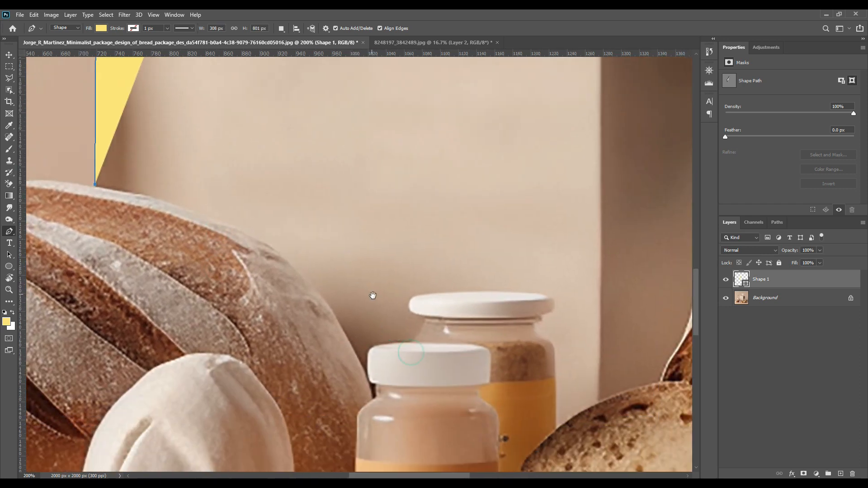
left_click(367, 376)
left_click(369, 358)
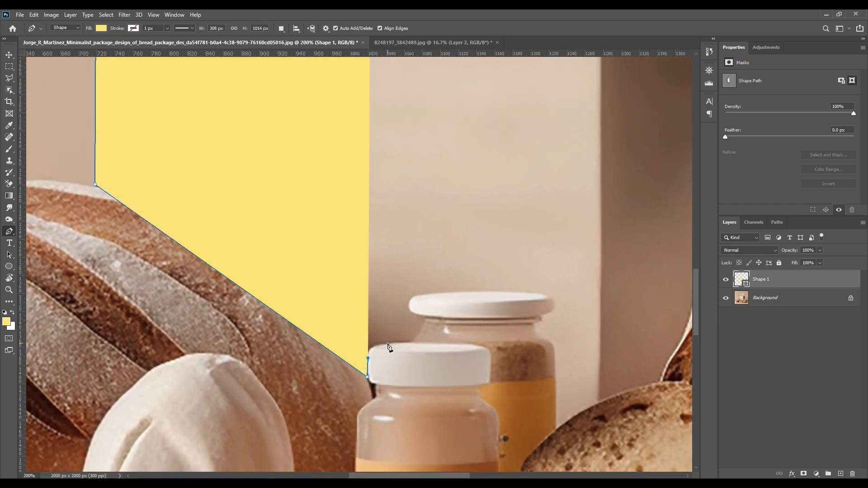
left_click(387, 343)
left_click(410, 343)
left_click(425, 316)
Step: Set the shape layer's opacity to 0% and trace around the rear jar's lid and side to the bread slice
left_click_drag(791, 248, 721, 252)
left_click(421, 295)
left_click(544, 294)
left_click(540, 315)
left_click(534, 323)
left_click(541, 337)
left_click(555, 360)
left_click(557, 428)
left_click(599, 403)
Step: Trace the outline along the bread slice and the round loaf's upper edge to the bag's right side
scroll(517, 262, "right", 10)
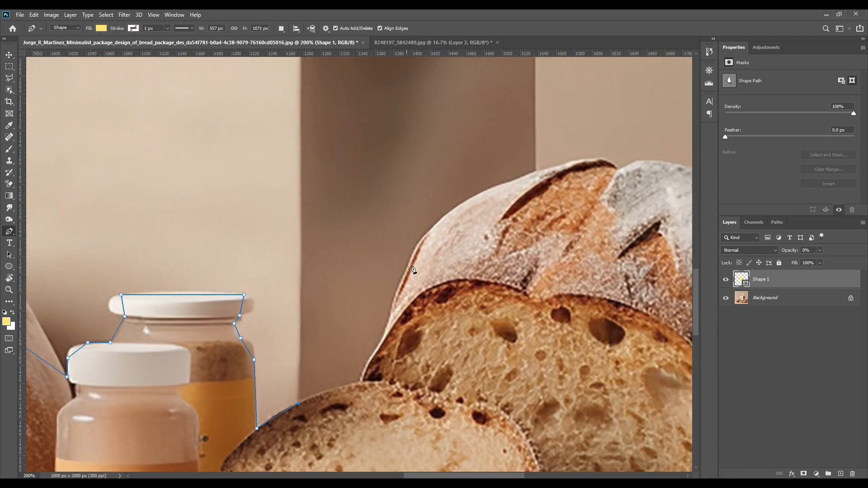
left_click(359, 383)
left_click(386, 327)
left_click(536, 170)
Step: Continue the outline up the bag's right edge, around its top corner and onto the gable
scroll(494, 266, "up", 15)
left_click(518, 314)
left_click(511, 298)
left_click(454, 274)
scroll(477, 277, "up", 5)
scroll(477, 277, "left", 2)
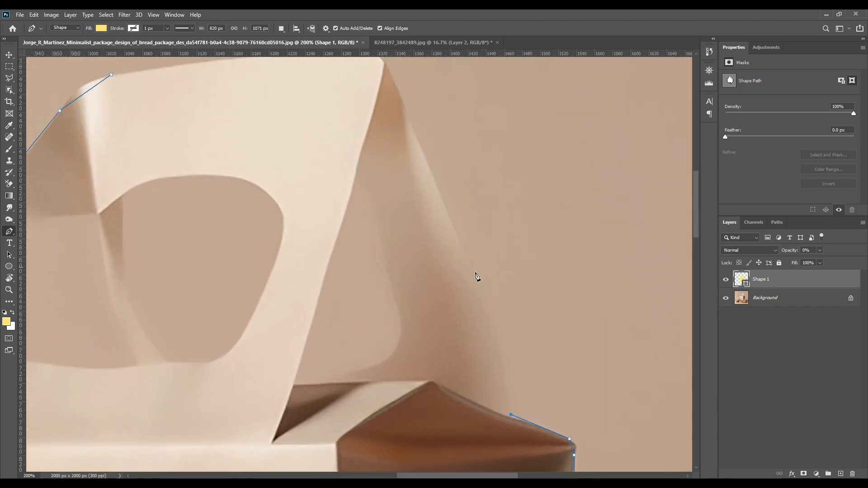
Step: Trace up the handle's right slope and over its top corner, and close the outline at the starting anchor
left_click(478, 276)
scroll(384, 172, "up", 5)
scroll(383, 172, "left", 2)
left_click(431, 193)
left_click(389, 169)
scroll(374, 219, "left", 2)
left_click(300, 178)
Step: Add anchor points along the handle's top edge and bend the path around its rounded right corner
right_click(10, 232)
left_click(50, 256)
left_click(419, 163)
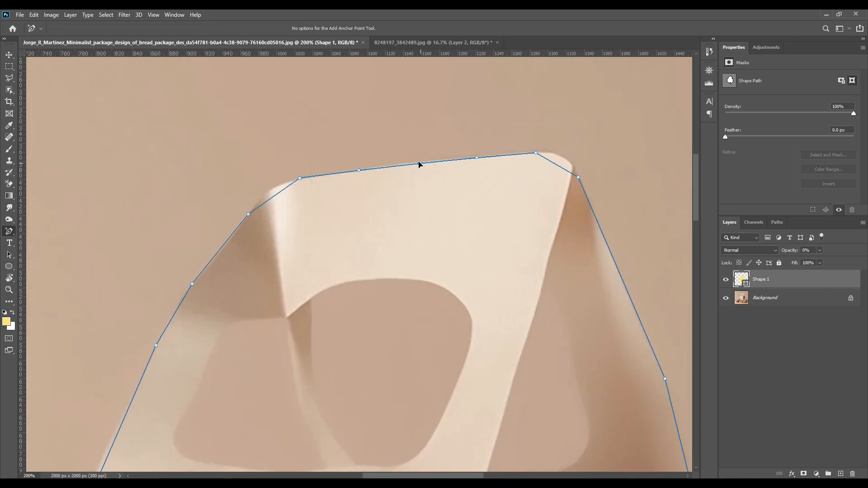
left_click_drag(556, 164, 564, 157)
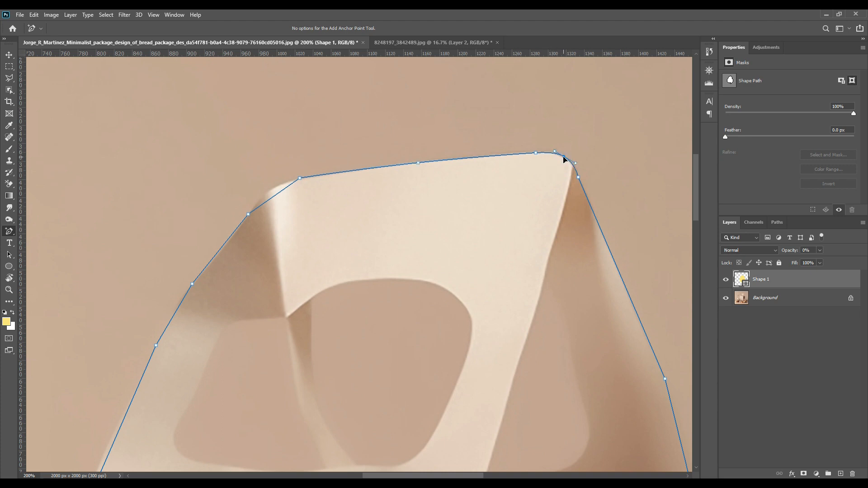
left_click(514, 155)
Step: Fit the path to the curved right slope of the handle and add anchors along the gable and right edge of the bag
left_click_drag(650, 296, 498, 178)
left_click(486, 196)
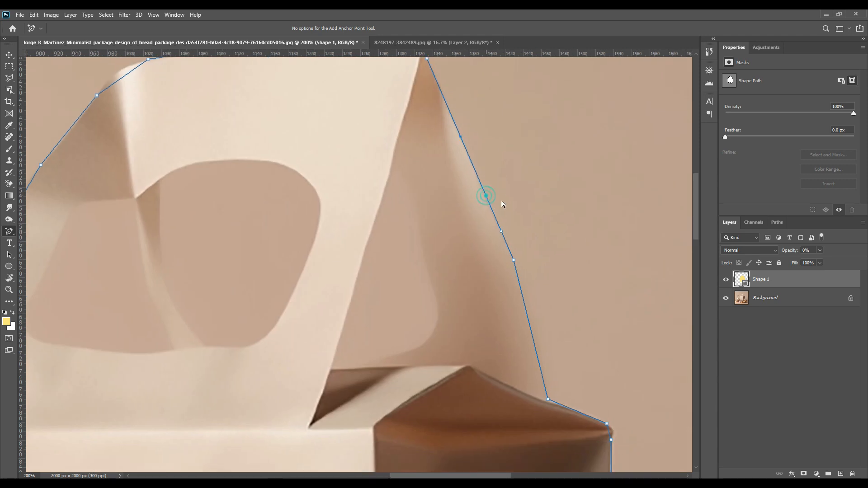
left_click(433, 73)
left_click(541, 355)
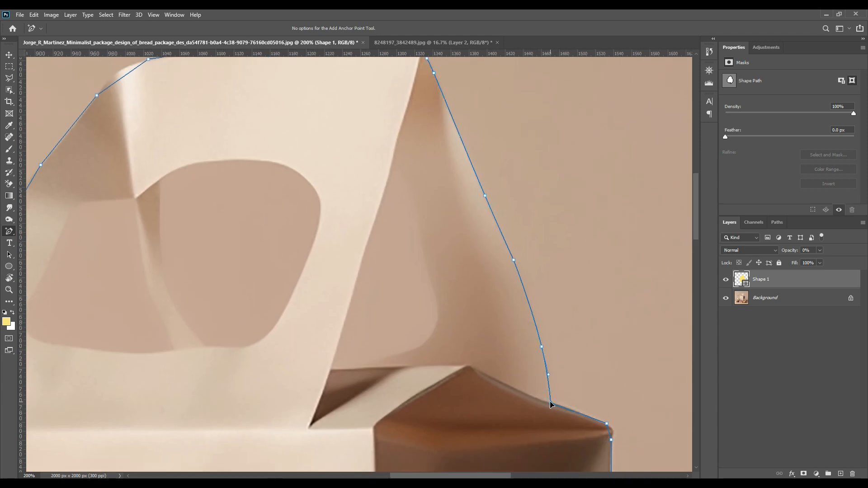
left_click_drag(589, 345, 438, 258)
left_click(423, 319)
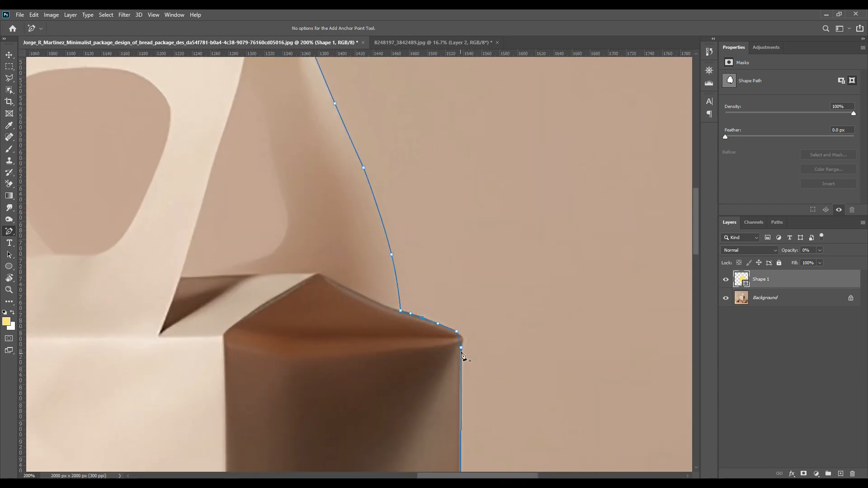
left_click(460, 422)
Step: Add anchor points and curve the path along the upper left edge of the round loaf
left_click_drag(532, 430, 478, 117)
left_click_drag(510, 314, 549, 240)
left_click_drag(484, 357, 556, 334)
left_click_drag(430, 358, 414, 327)
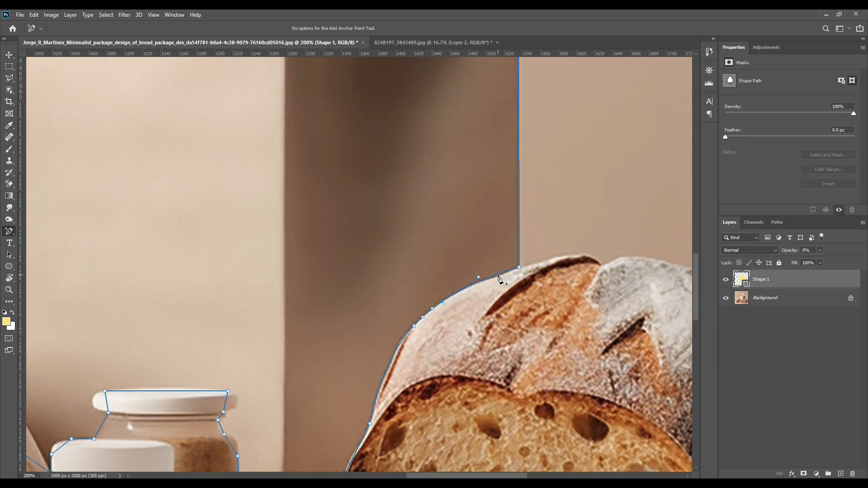
left_click(475, 284)
left_click(373, 416)
left_click(377, 395)
Step: Add anchor points to fit the path to the round loaf's lower left side and the top of the bread slice
scroll(511, 315, "down", 5)
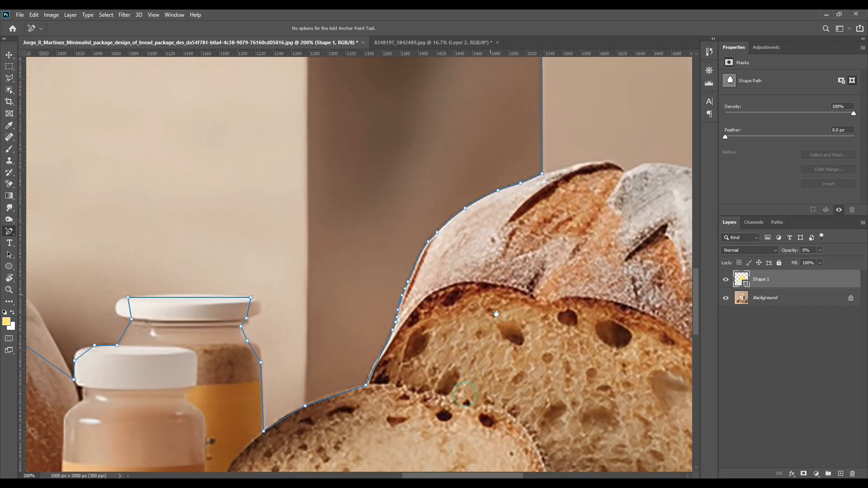
scroll(427, 291, "left", 2)
left_click(434, 253)
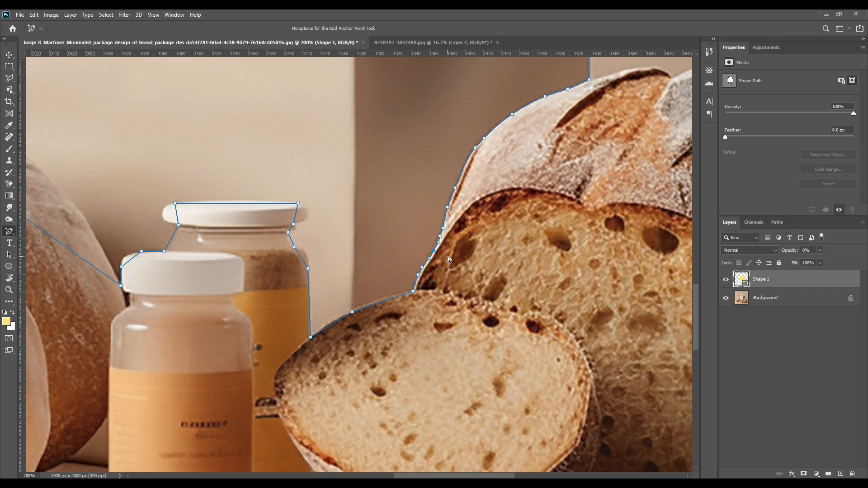
left_click(380, 300)
Step: Curve the path around the rear jar's shoulder, neck and rounded lid with added anchor points
scroll(334, 275, "left", 4)
scroll(334, 275, "down", 1)
left_click_drag(455, 246, 452, 232)
left_click(437, 216)
left_click(438, 206)
left_click_drag(443, 195, 455, 189)
left_click_drag(392, 181, 394, 184)
mouse_move(324, 192)
left_mouse_down()
mouse_move(308, 197)
mouse_move(308, 183)
left_mouse_up()
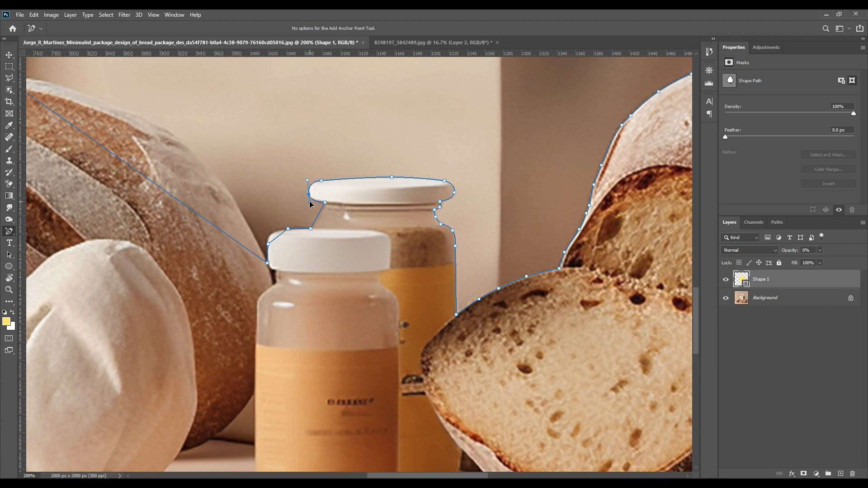
left_click_drag(319, 221, 324, 210)
Step: Round the path at the front jar's lid and curve it along the long loaf's upper edge
left_click_drag(278, 237, 273, 235)
left_click_drag(217, 272, 330, 319)
left_click_drag(278, 236, 294, 186)
left_click(360, 268)
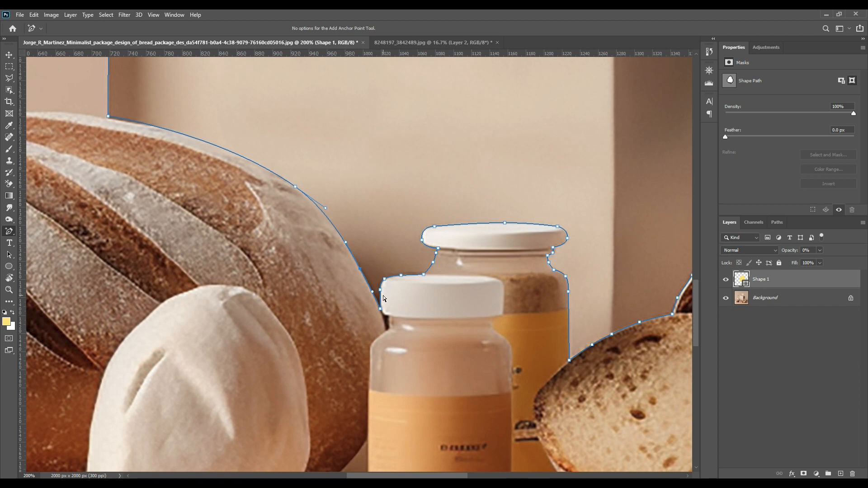
left_click(108, 117)
left_click(129, 122)
left_click(169, 130)
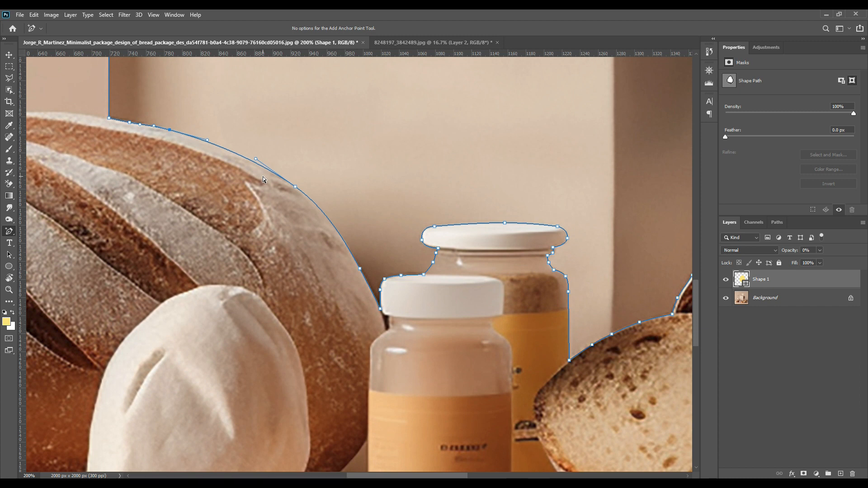
Step: Add an anchor point to round the path at the upper left corner of the bag's body
left_click_drag(273, 122, 392, 281)
left_click_drag(326, 157, 347, 264)
left_click_drag(310, 135, 328, 212)
left_click(269, 128)
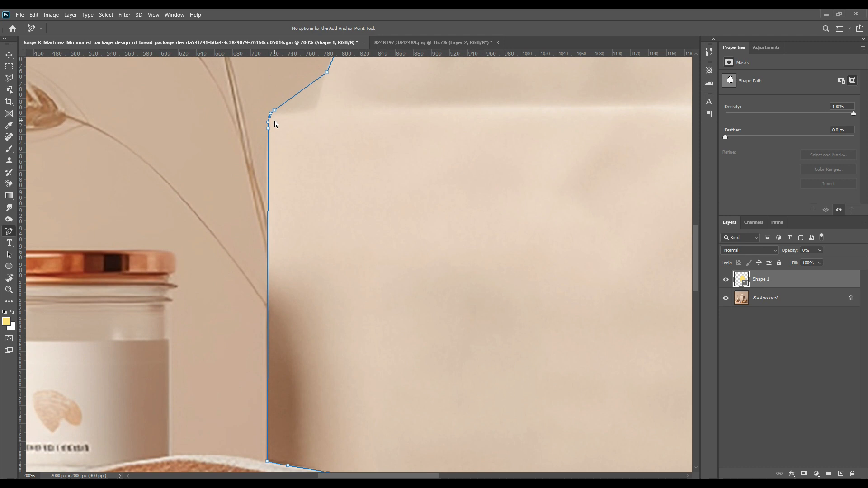
Step: Add anchor points and bend the path to follow the handle's curved left slope
left_click_drag(396, 118, 354, 307)
left_click_drag(313, 204, 330, 200)
left_click_drag(388, 149, 327, 268)
left_click(363, 152)
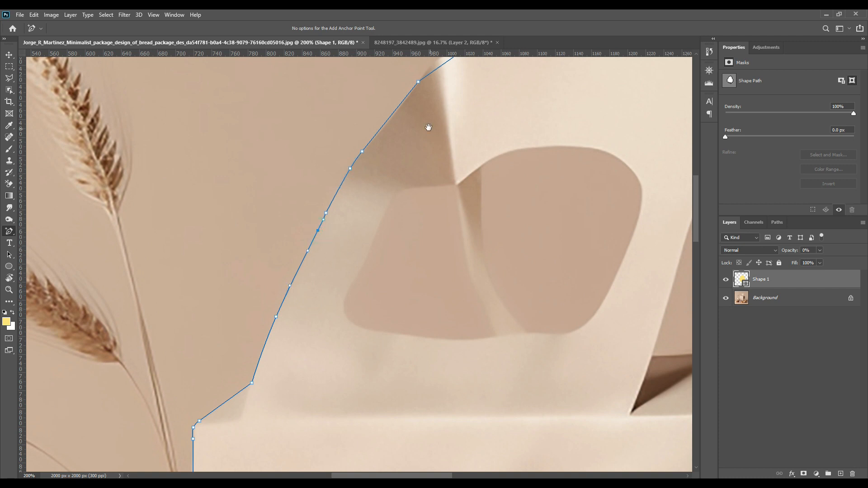
left_click_drag(436, 130, 413, 211)
left_click(366, 199)
Step: Bend the path around the rounded top left corner of the handle
left_click_drag(420, 148, 415, 140)
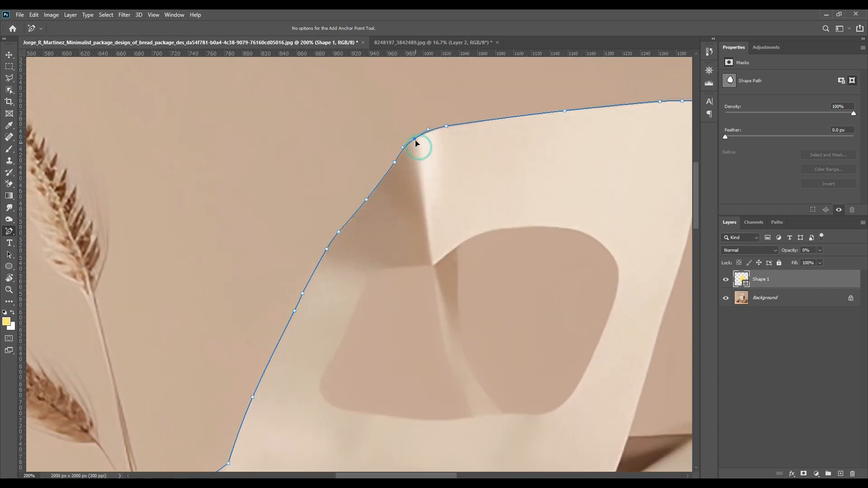
left_click_drag(574, 177, 433, 185)
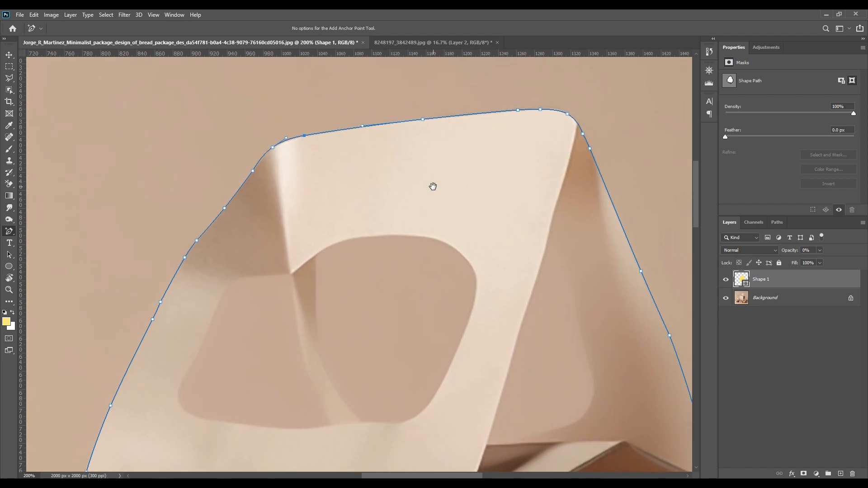
left_click_drag(498, 370, 443, 300)
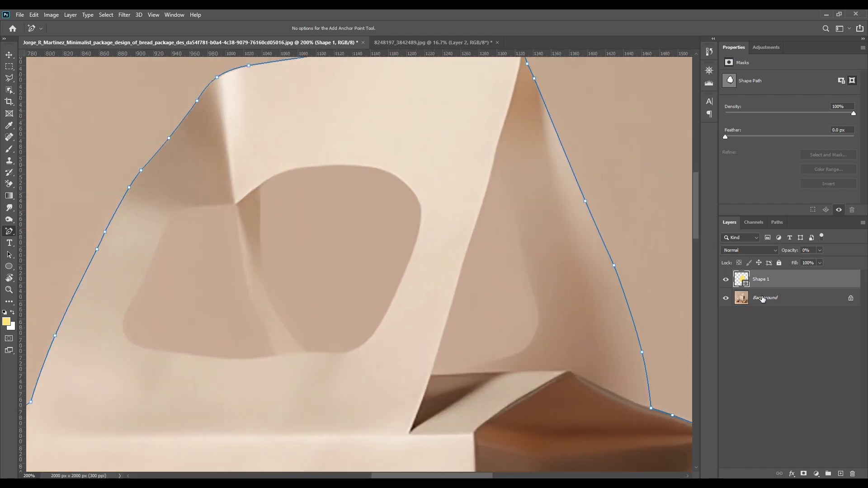
Step: Above the Background layer, draw a closed Pen shape about 163 by 166 px over the handle's left opening and set its opacity to 0%
left_click(763, 298)
right_click(9, 231)
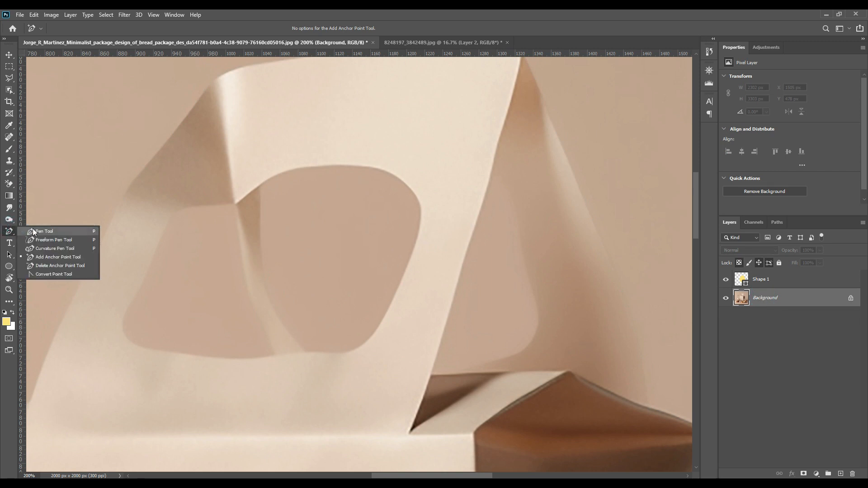
left_click(45, 228)
left_click(233, 205)
left_click(276, 355)
left_click(140, 347)
left_click(128, 306)
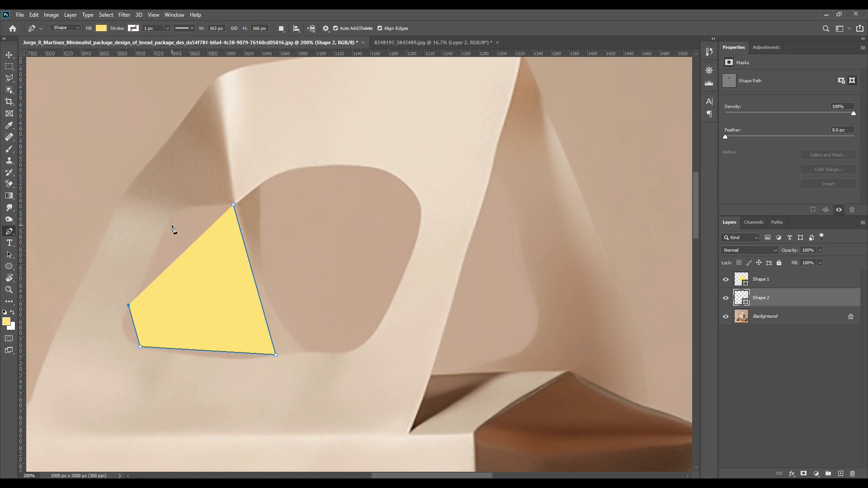
left_click(165, 227)
left_click(195, 206)
left_click(233, 206)
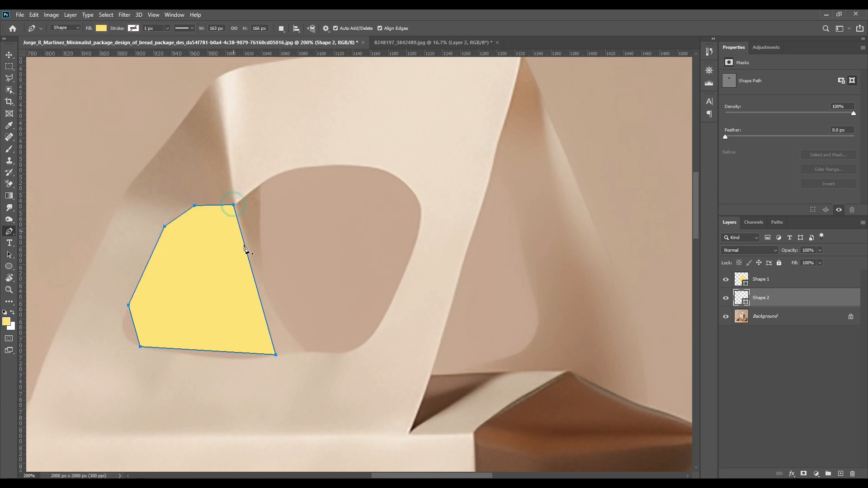
left_click_drag(791, 250, 624, 253)
Step: Add anchor points and curve the new shape's path to match the contour of the handle's left opening
left_click(11, 234)
left_click(45, 257)
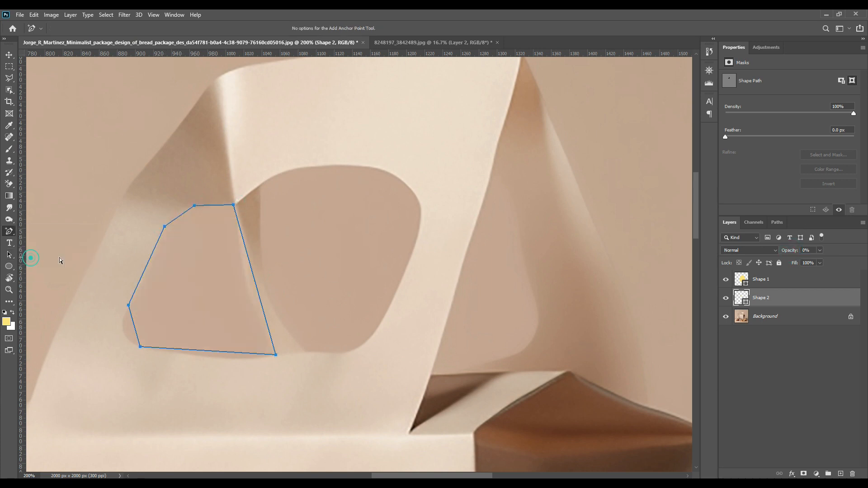
left_click_drag(258, 294, 248, 292)
left_click(239, 236)
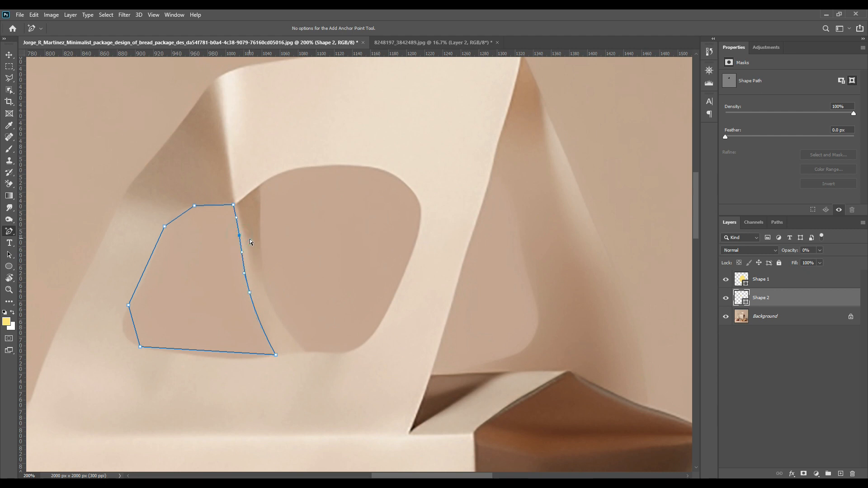
left_click_drag(228, 354, 227, 361)
left_click(264, 357)
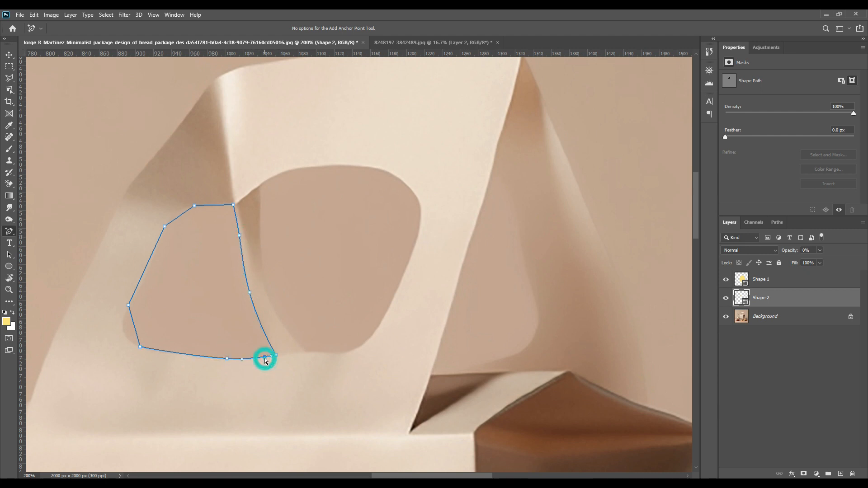
left_click(149, 349)
left_click_drag(134, 327, 121, 334)
left_click(145, 274)
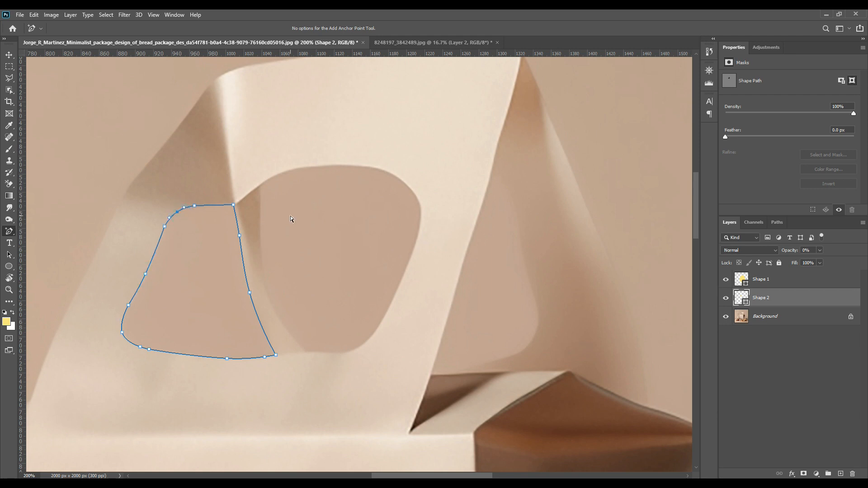
Step: Draw a closed four-point Pen shape about 148 by 195 px over the handle's middle opening
right_click(9, 231)
left_click(45, 233)
left_click(261, 184)
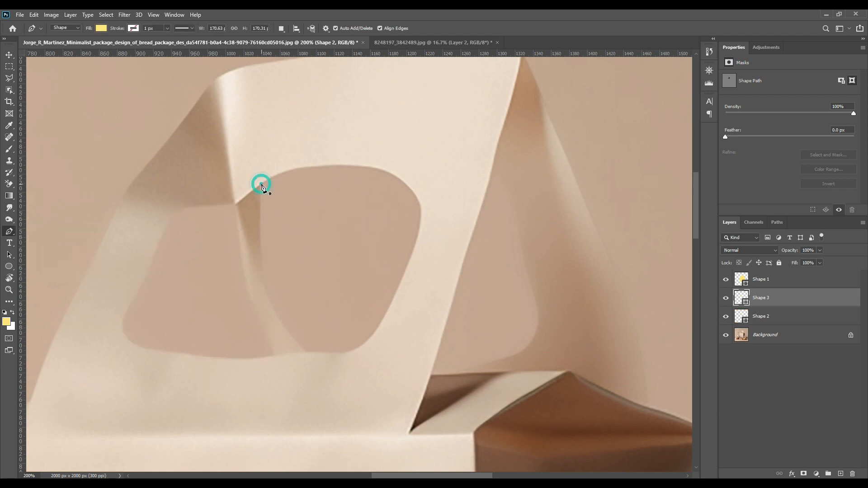
left_click(306, 351)
left_click(370, 338)
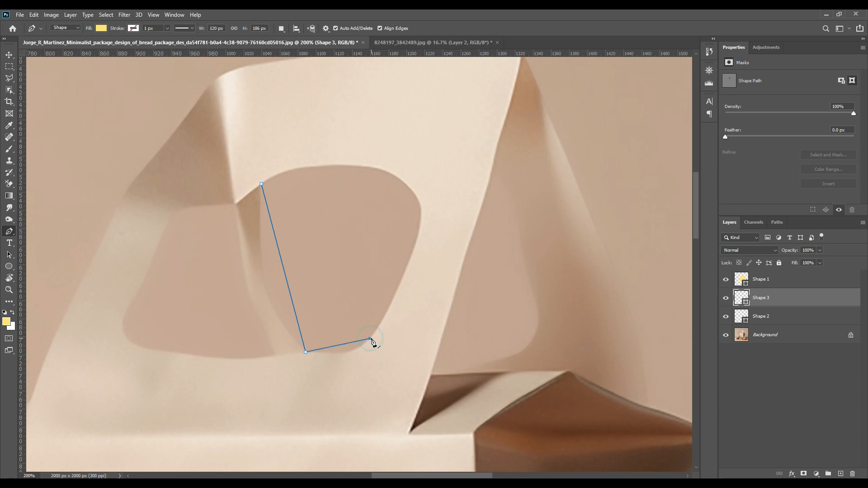
left_click(395, 175)
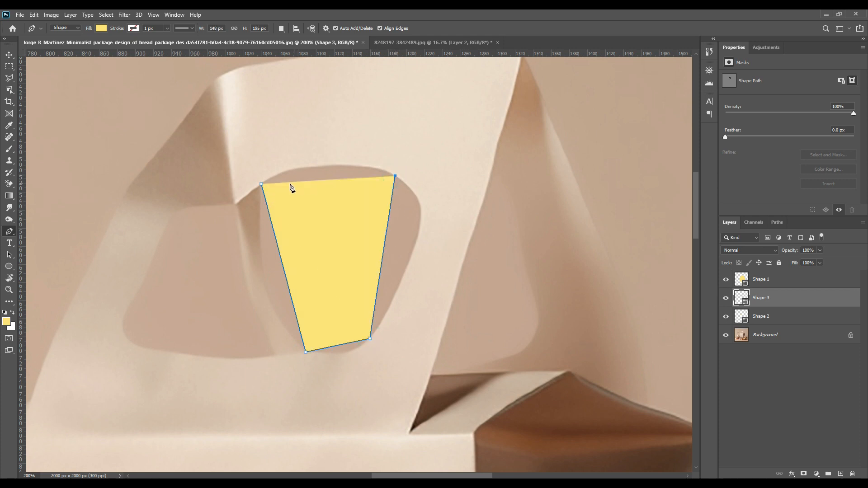
left_click(262, 184)
Step: Set the middle-opening shape's opacity to 0% and add anchor points to curve its upper edge along the opening
right_click(9, 233)
left_click(46, 258)
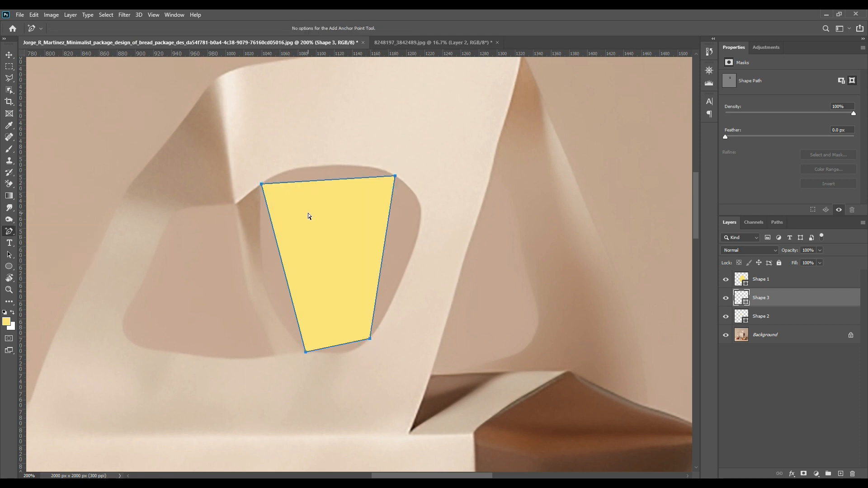
key("0")
key("0")
left_click_drag(327, 180, 327, 168)
left_click(285, 172)
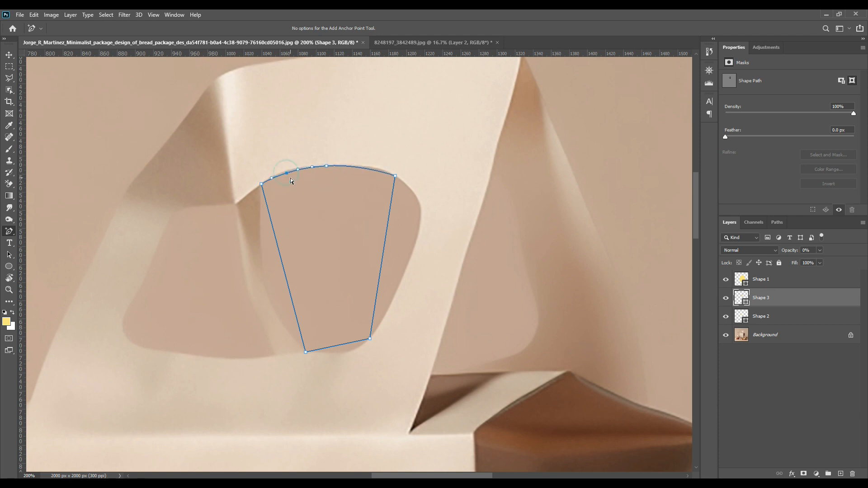
left_click(377, 169)
Step: Curve the right, lower and left sides of the same path to match the contour of the handle's middle opening
left_click_drag(388, 215, 421, 217)
left_click_drag(341, 344, 347, 353)
left_click(319, 353)
left_click_drag(286, 273, 265, 279)
left_click_drag(258, 220, 260, 220)
left_click(289, 332)
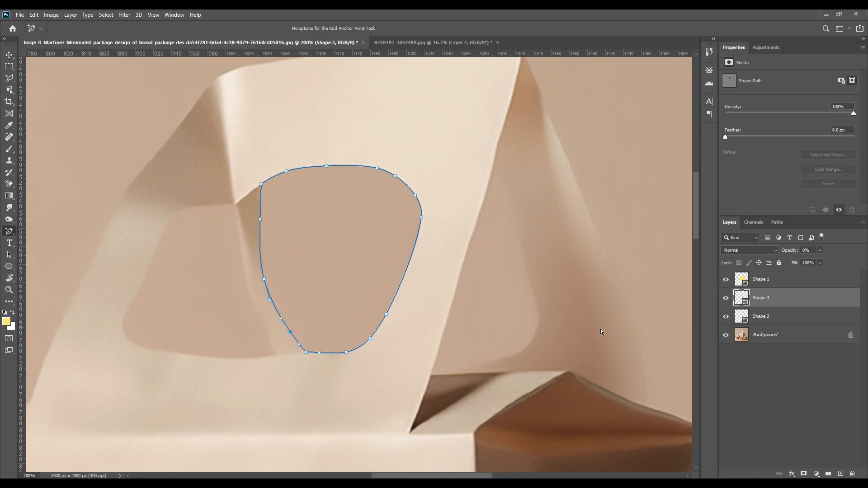
Step: Draw a closed five-point Pen shape about 120 by 216 px over the handle's right opening and set its opacity to 0%
right_click(9, 231)
left_click(36, 230)
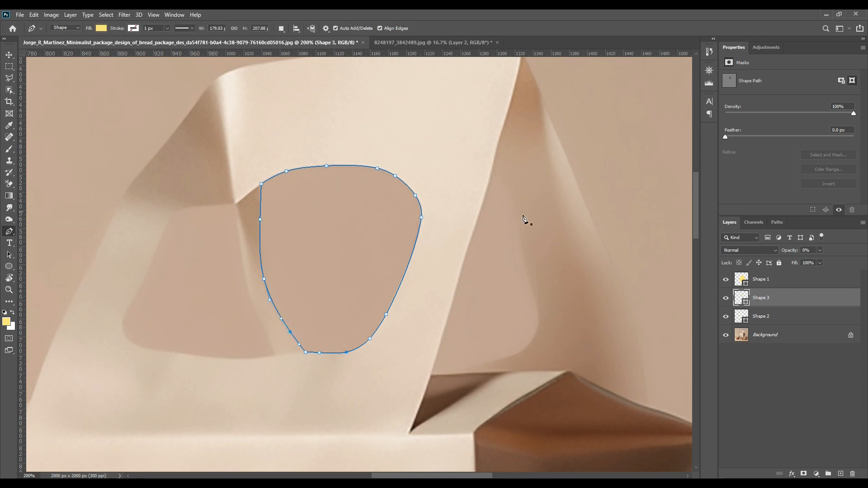
left_click(489, 180)
left_click(509, 192)
left_click(537, 314)
left_click(457, 373)
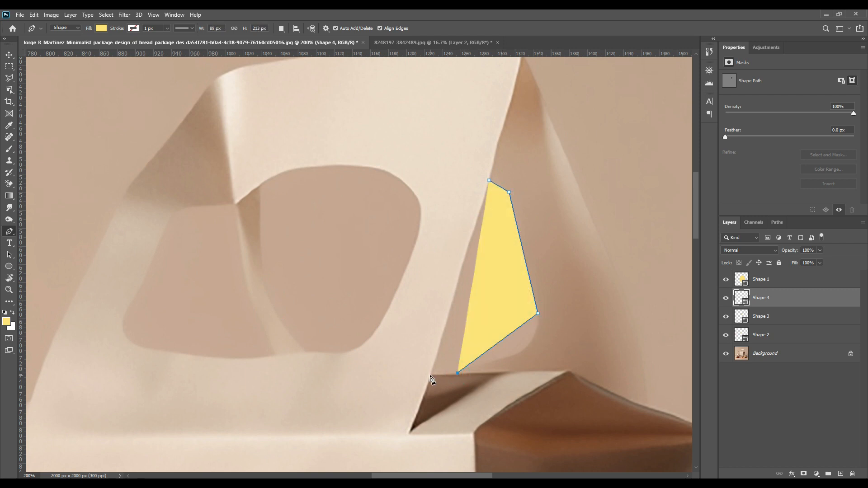
left_click(429, 375)
left_click(489, 181)
key("0")
key("0")
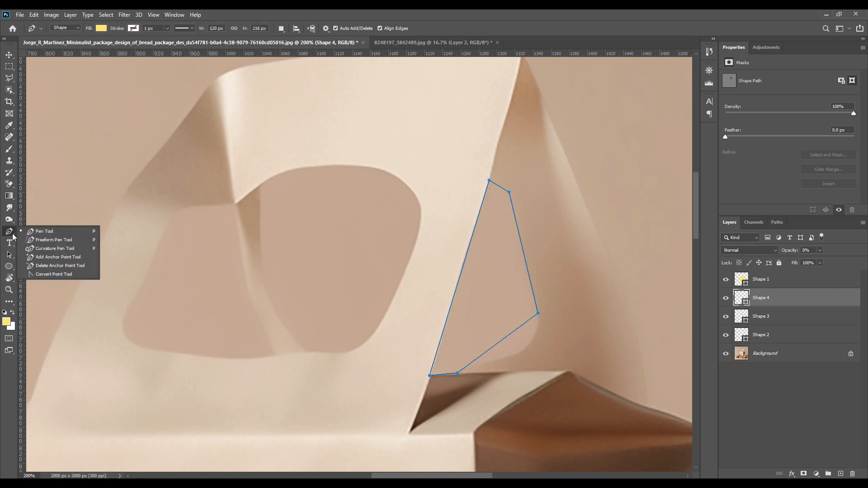
Step: Add three anchor points along the slanted left edge of the right-opening path to fit it to the handle
left_click_drag(13, 237, 45, 260)
left_click(464, 259)
left_click(480, 213)
left_click(439, 346)
Step: Curve the lower edge, right side and rounded tip of the path to follow the handle's right opening, and deselect the layer
left_click(457, 373)
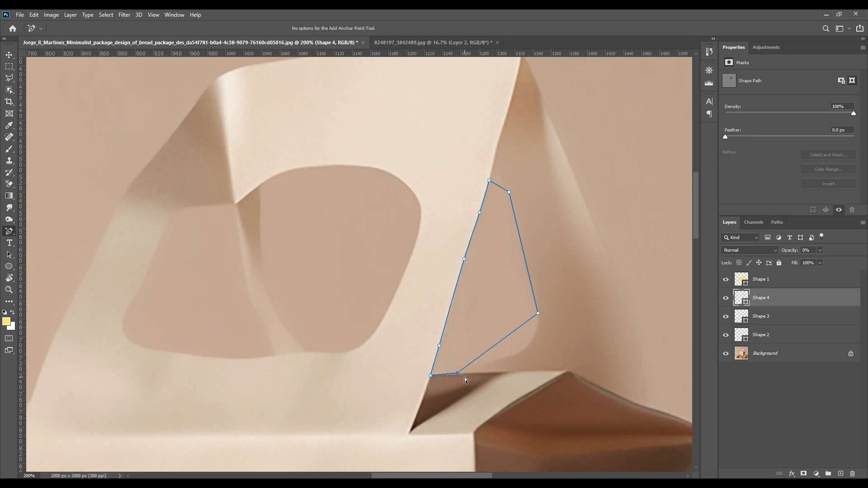
left_click_drag(511, 334, 524, 349)
left_click(489, 365)
left_click(526, 267)
left_click_drag(500, 186, 501, 183)
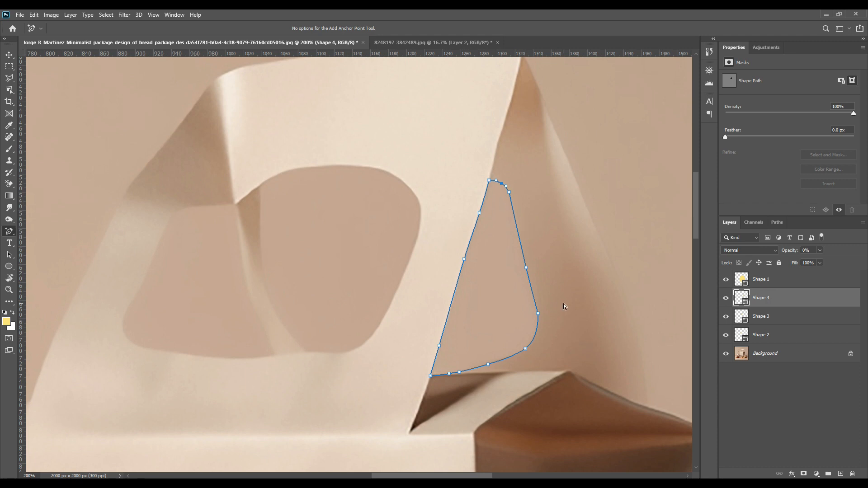
left_click(518, 235)
left_click(514, 214)
left_click(778, 391)
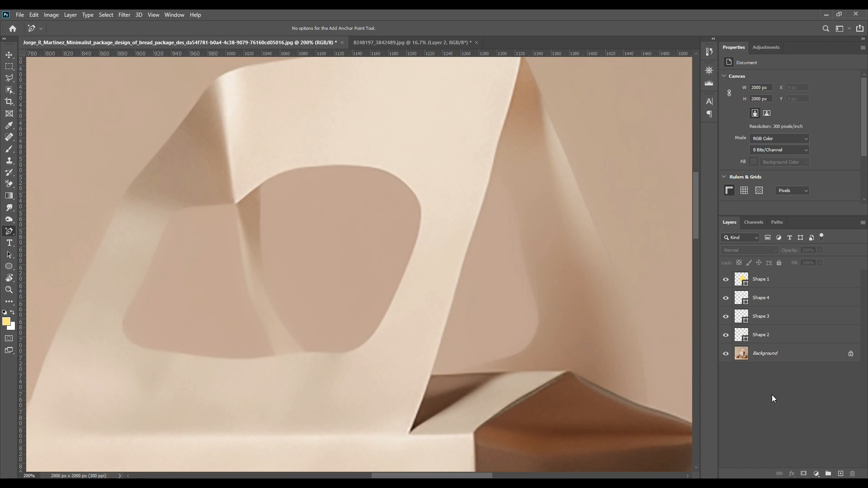
Step: Load the Shape 1 bag outline as a selection and add a ff0000 Solid Color fill layer directly above the Background
key("ctrl+0")
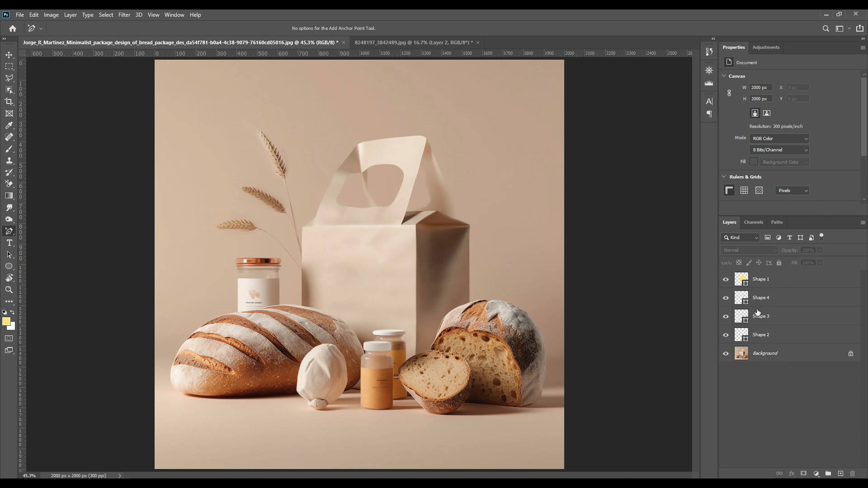
left_click(746, 284, "ctrl")
left_click(767, 359)
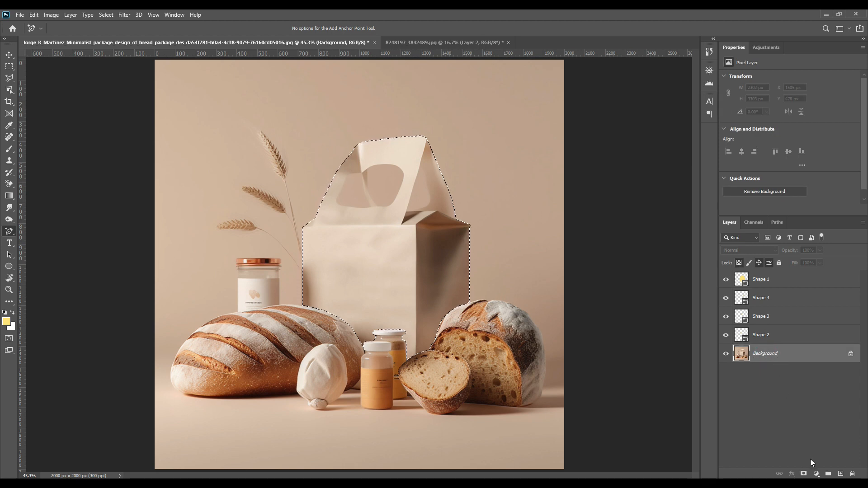
left_click(817, 473)
left_click(815, 314)
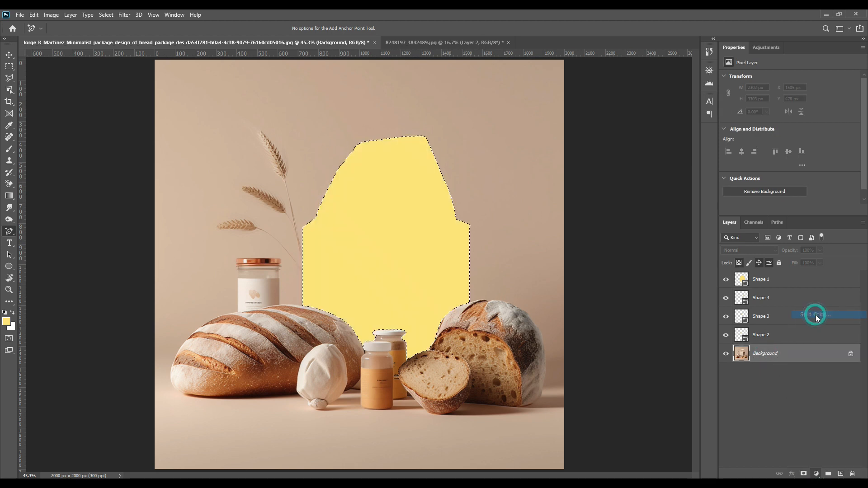
type("ffd600")
type("ff0000")
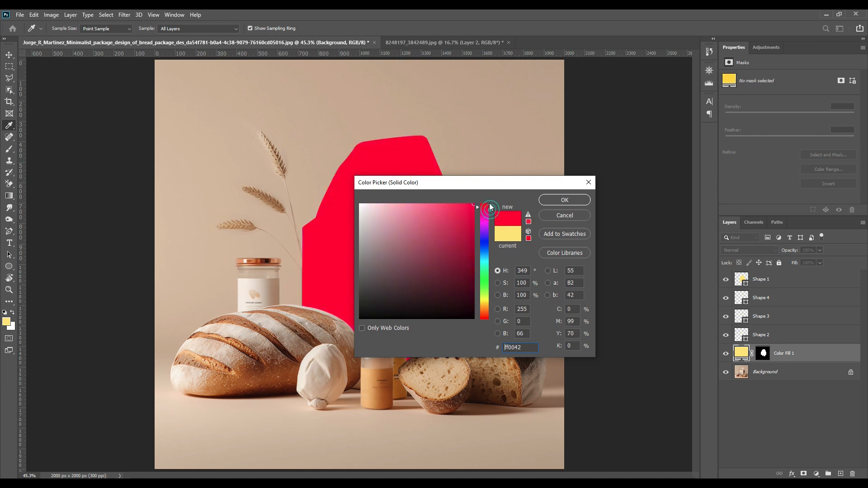
left_click(555, 201)
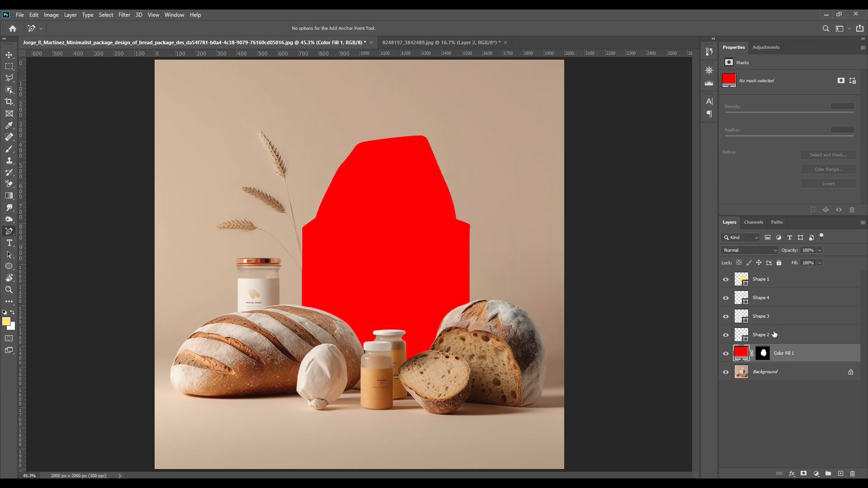
Step: Feather the red fill's layer mask by 1.3 px in Select and Mask
double_click(764, 354)
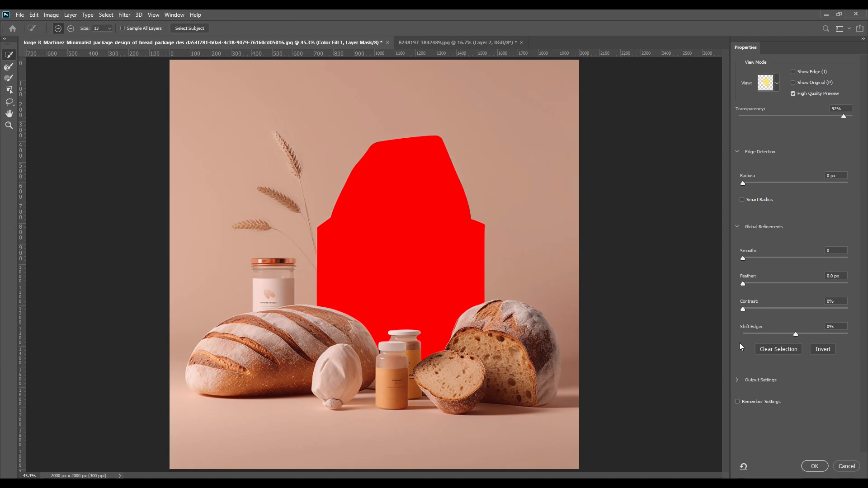
key("ctrl+plus")
key("ctrl+plus")
key("ctrl+plus")
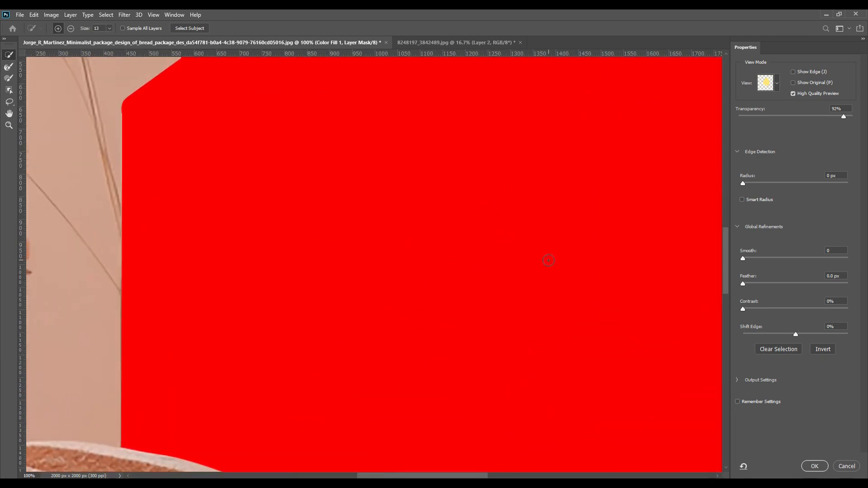
key("space")
left_click_drag(375, 169, 360, 416)
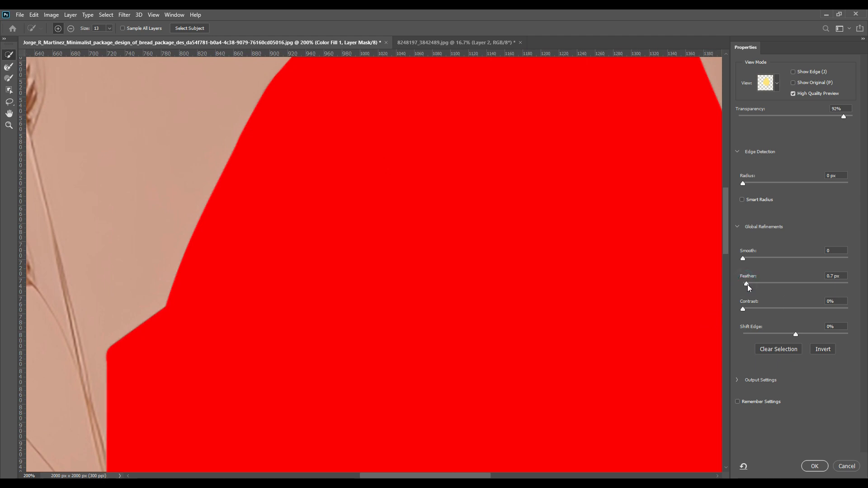
left_click_drag(748, 284, 748, 284)
left_click_drag(750, 284, 750, 284)
left_click_drag(537, 402, 479, 366)
left_click_drag(552, 252, 556, 448)
left_click_drag(557, 254, 581, 407)
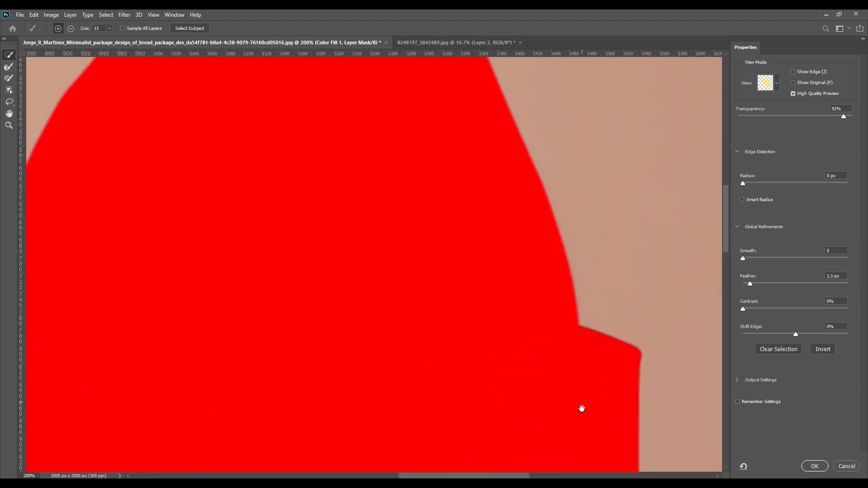
left_click_drag(515, 185, 556, 397)
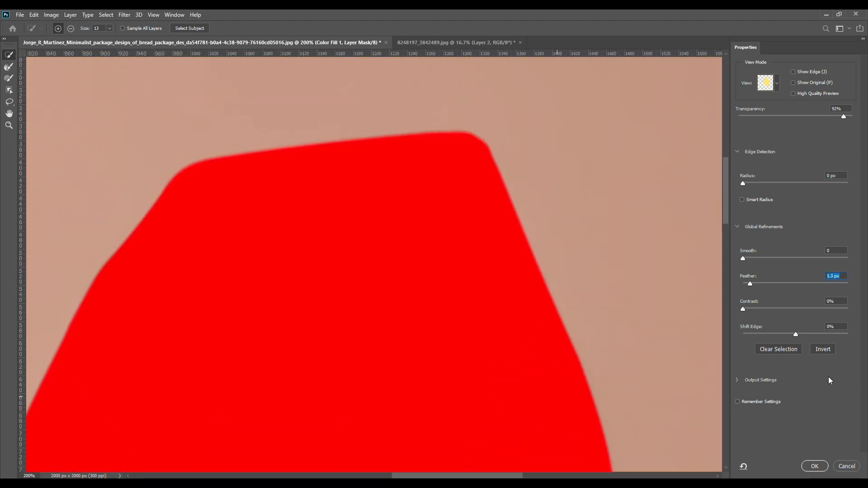
left_click(814, 466)
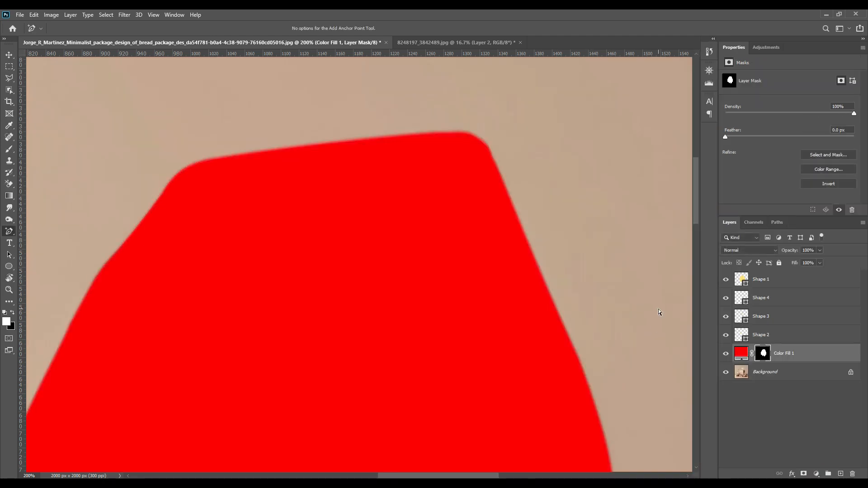
Step: Load Shape 2, Shape 3 and Shape 4 as one combined selection and add a yellow Solid Color fill layer above the red fill
key("ctrl+0")
left_click(781, 408)
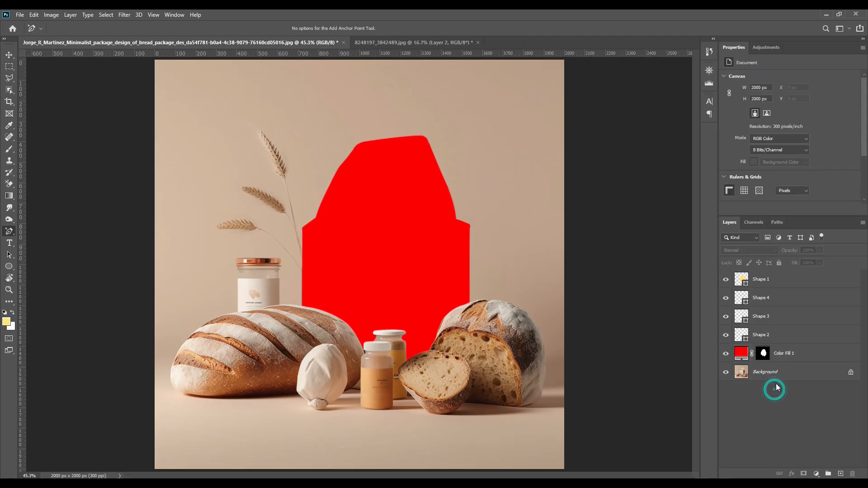
left_click(751, 346)
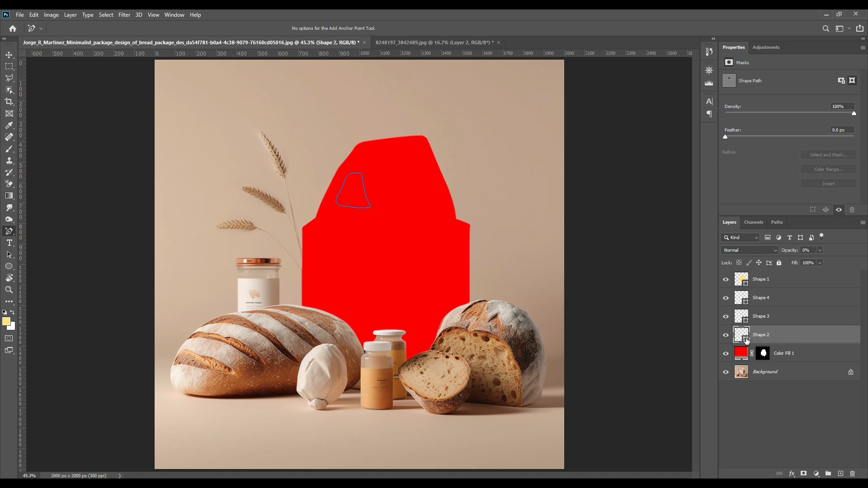
left_click(746, 339, "ctrl")
left_click(744, 319, "ctrl+shift")
left_click(745, 302, "ctrl+shift")
left_click(801, 354)
left_click(816, 473)
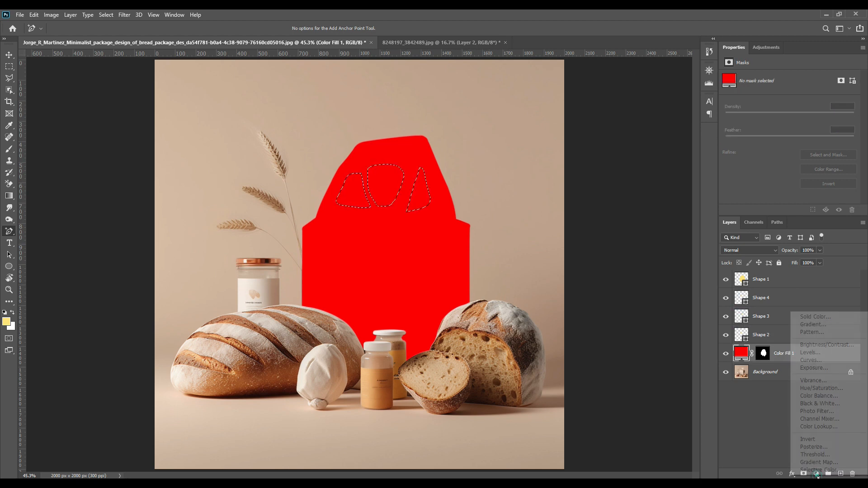
left_click(816, 318)
left_click(565, 200)
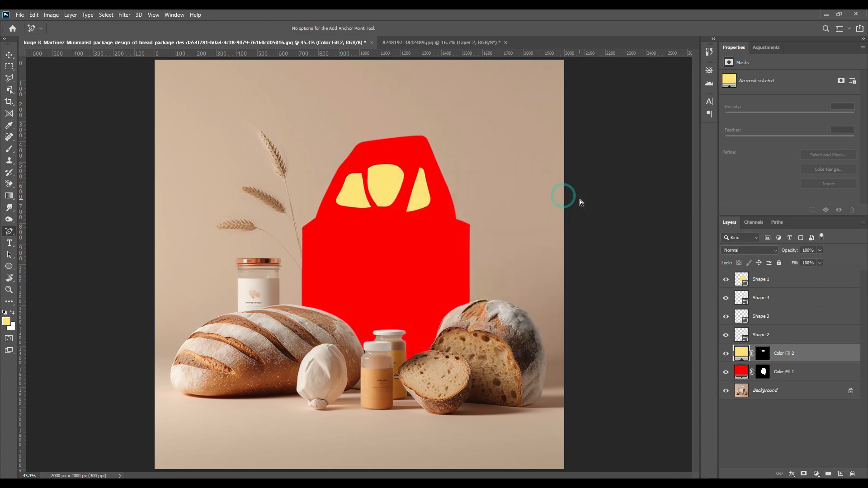
Step: Feather the yellow fill's layer mask by 1.3 px in Select and Mask, and deselect the layer
key("ctrl+plus")
key("ctrl+plus")
key("ctrl+plus")
key("ctrl+plus")
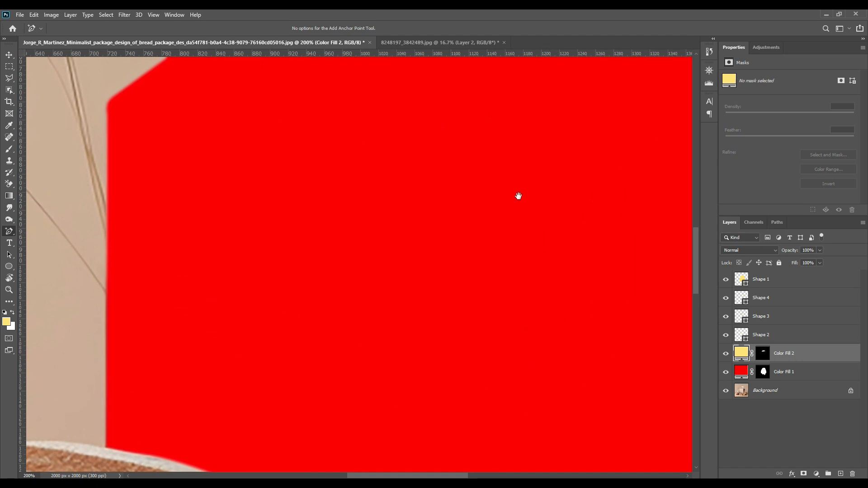
left_click_drag(519, 196, 487, 393)
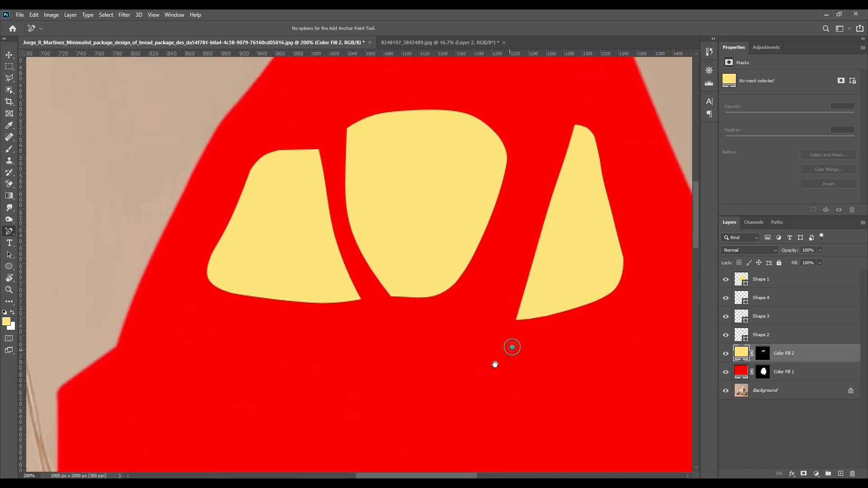
double_click(762, 355)
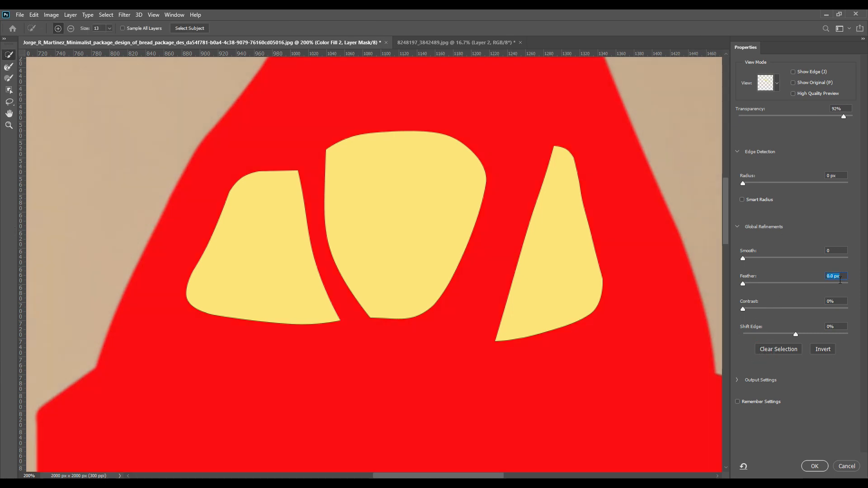
type("1.3")
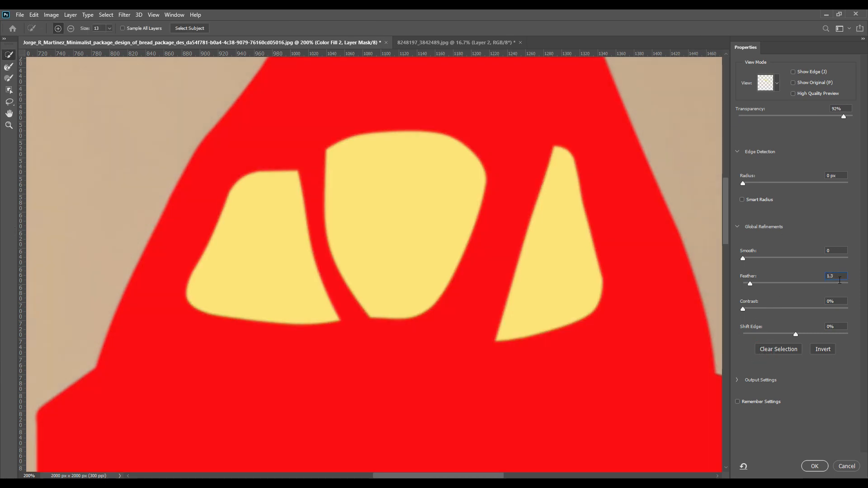
left_click(814, 466)
left_click(789, 417)
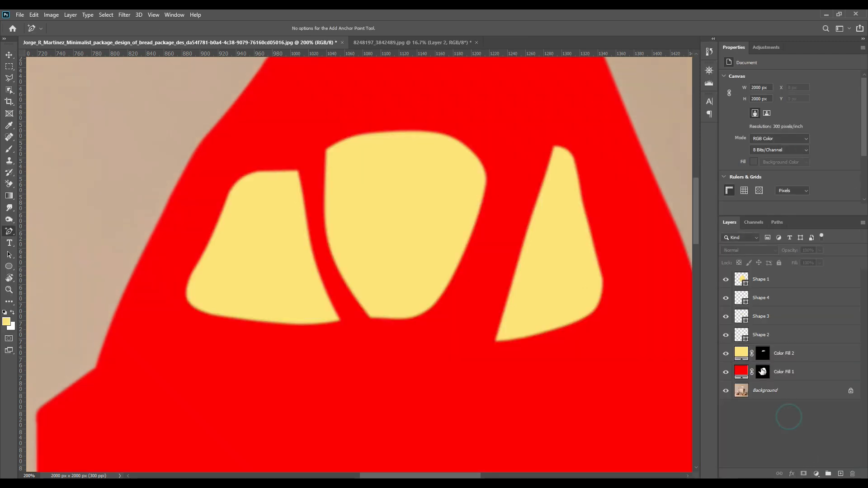
Step: Load the yellow fill's mask as a selection and hide the yellow fill and all four shape layers
left_click(764, 357, "ctrl")
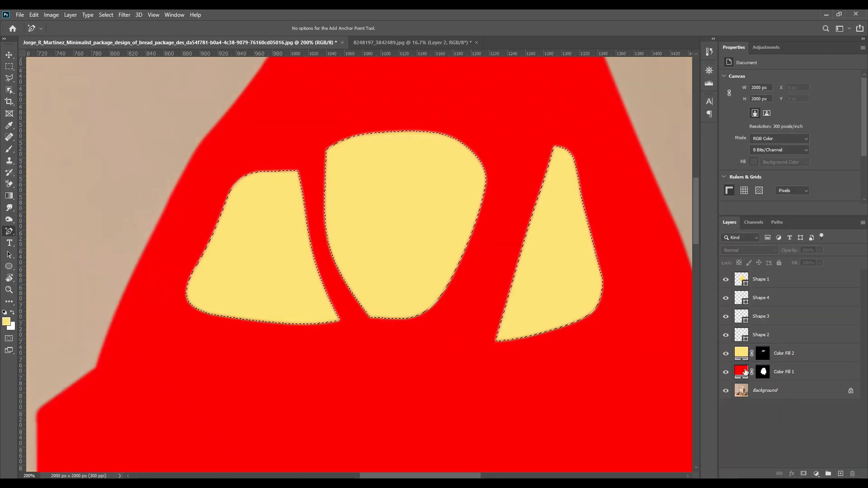
left_click(726, 352)
left_click(726, 335)
left_click(726, 316)
left_click(725, 297)
left_click(726, 285)
Step: Cut the three handle openings out of the red fill's mask using the yellow fill's mask as the selection, and deselect
left_click(763, 353, "ctrl")
left_click(764, 371)
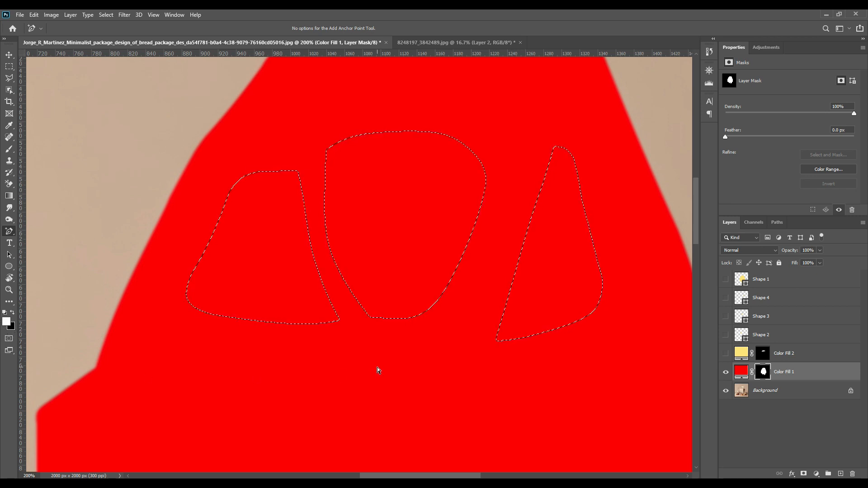
key("Delete")
key("ctrl+d")
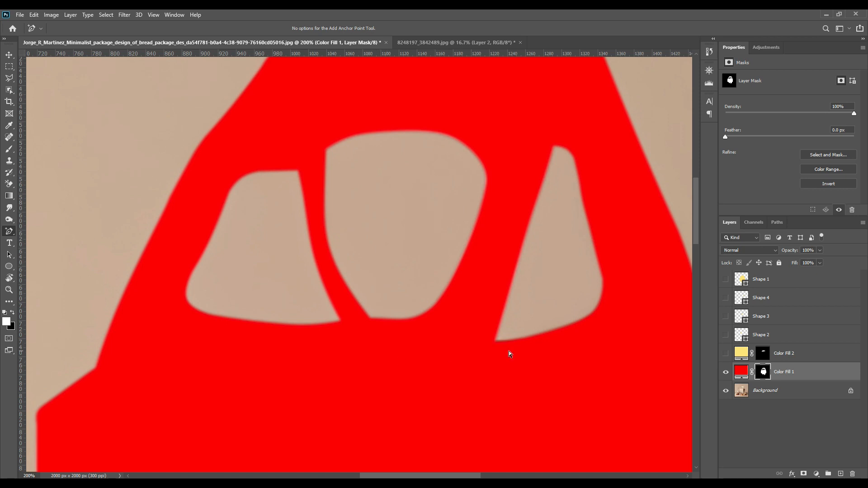
key("ctrl+0")
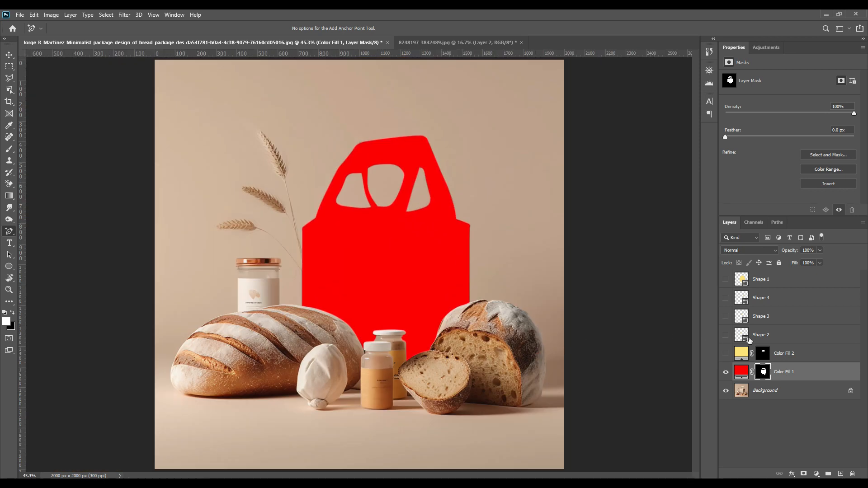
Step: Delete the hidden yellow fill layer together with all four shape layers
left_click(788, 356)
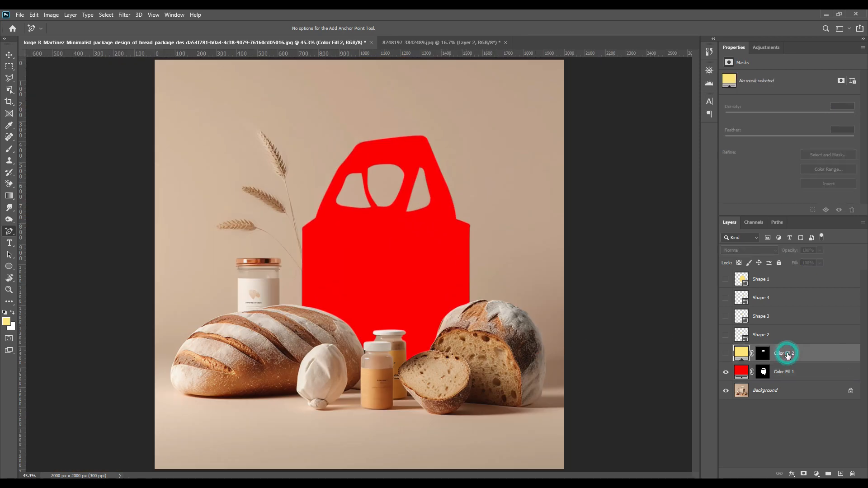
left_click(777, 283, "shift")
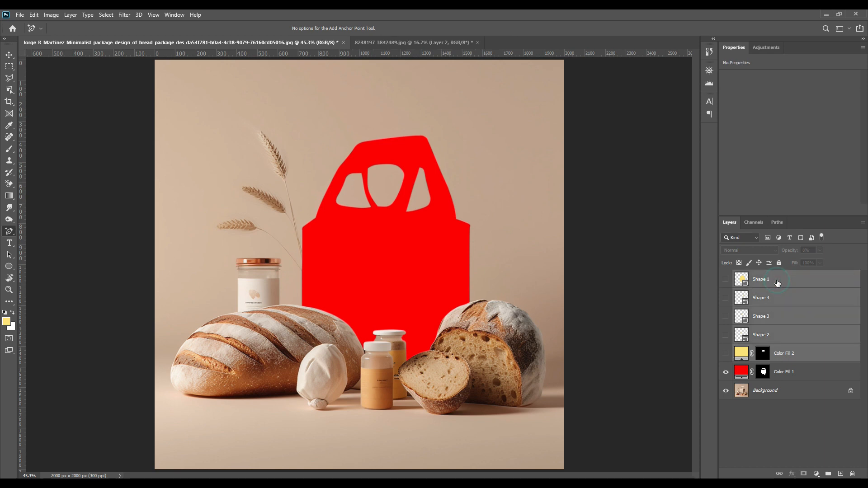
left_click(853, 474)
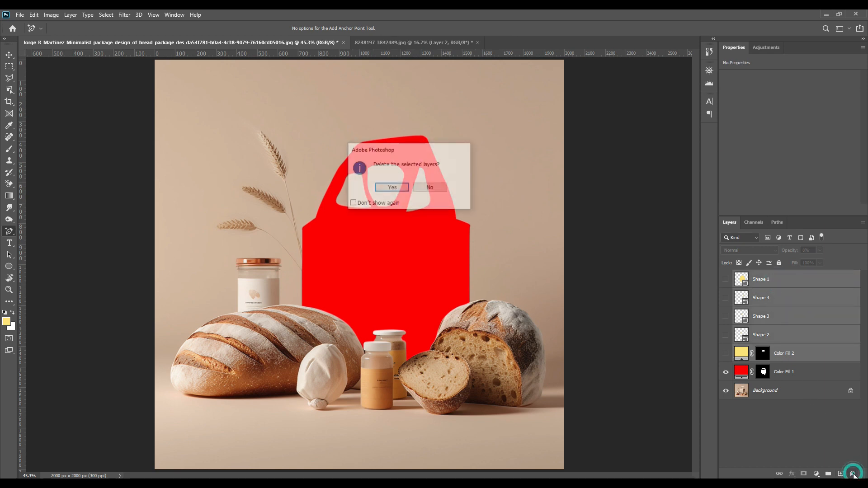
left_click(392, 187)
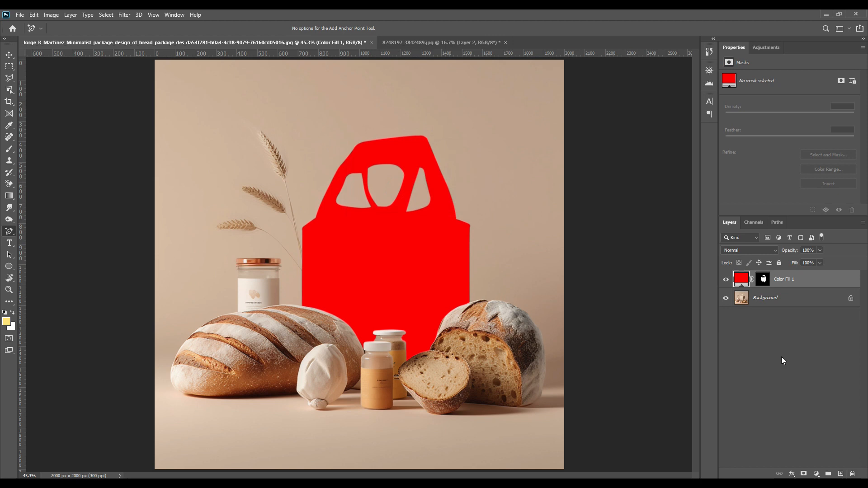
Step: Hide the red fill and draw a yellow rectangle shape about 763 × 886 px over the front of the bag
left_click(726, 279)
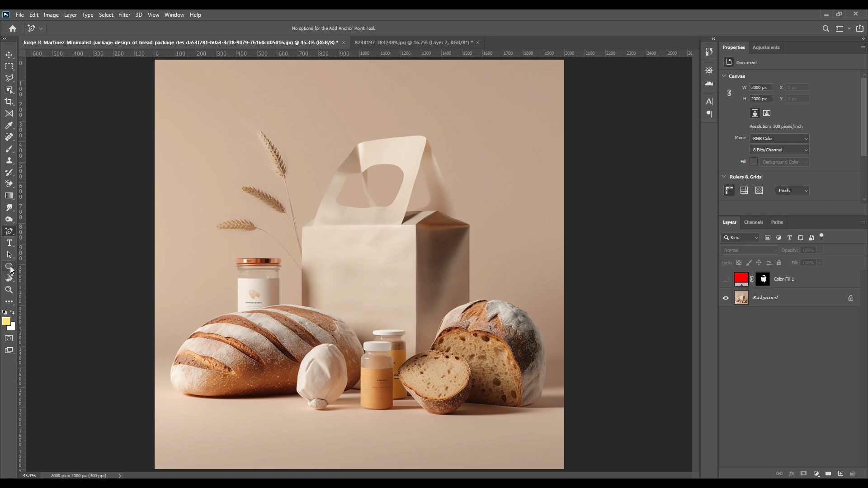
left_click(10, 268)
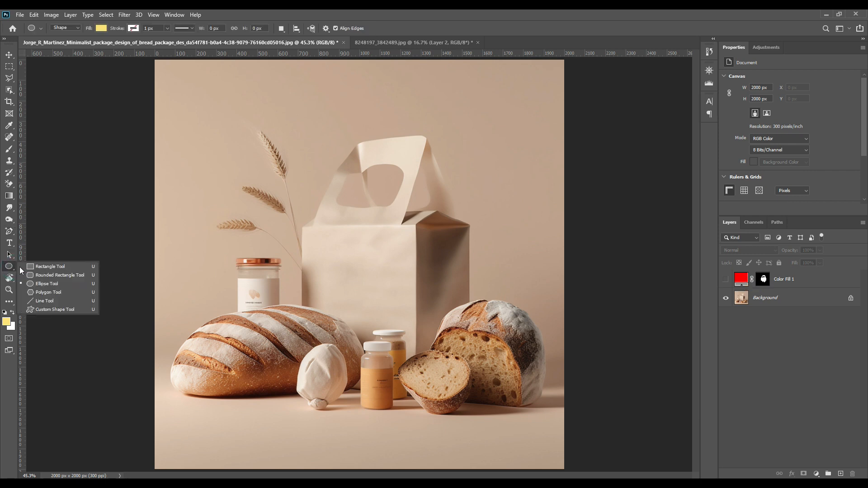
left_click(35, 269)
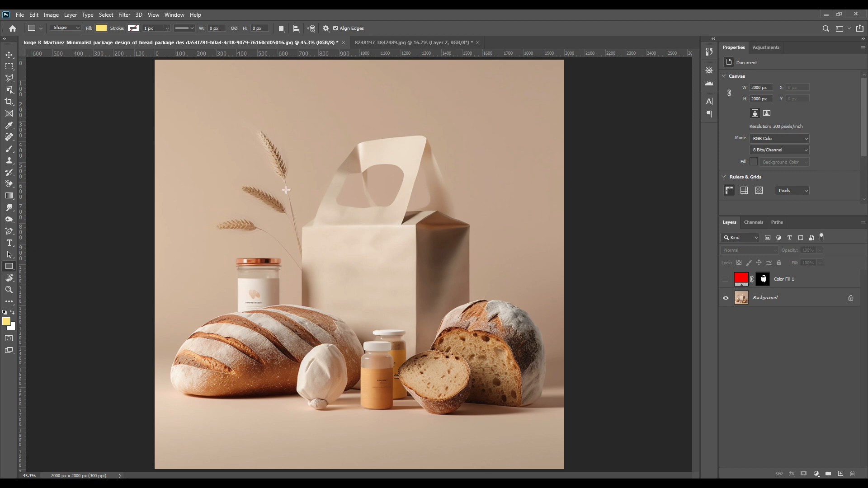
left_click_drag(269, 170, 424, 351)
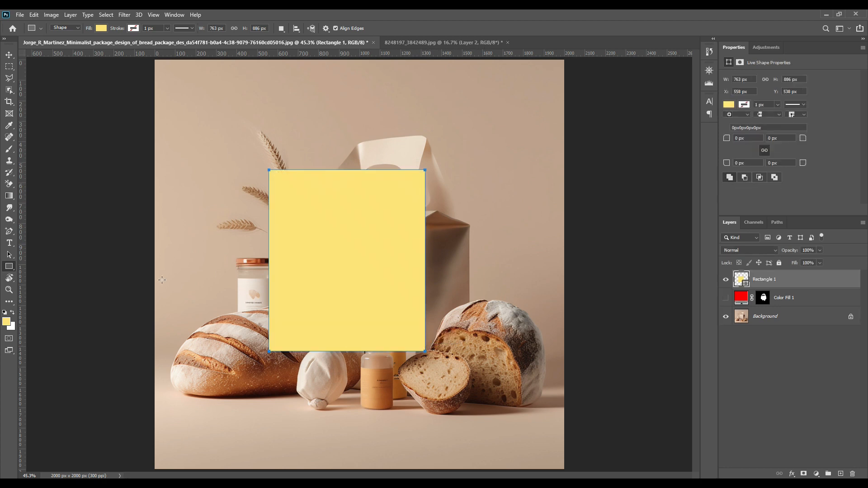
Step: Widen the yellow rectangle to about 789 px by stretching its right side with Free Transform
left_click(9, 55)
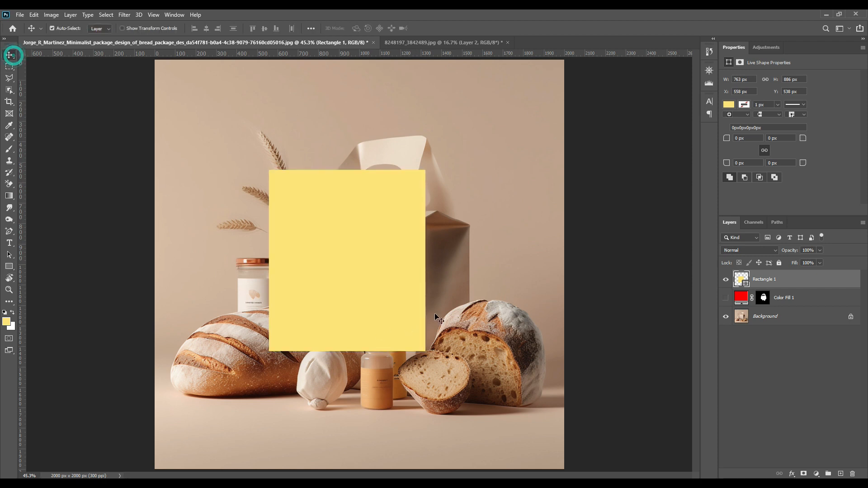
key("ctrl+t")
left_click_drag(425, 261, 430, 260)
left_click(448, 28)
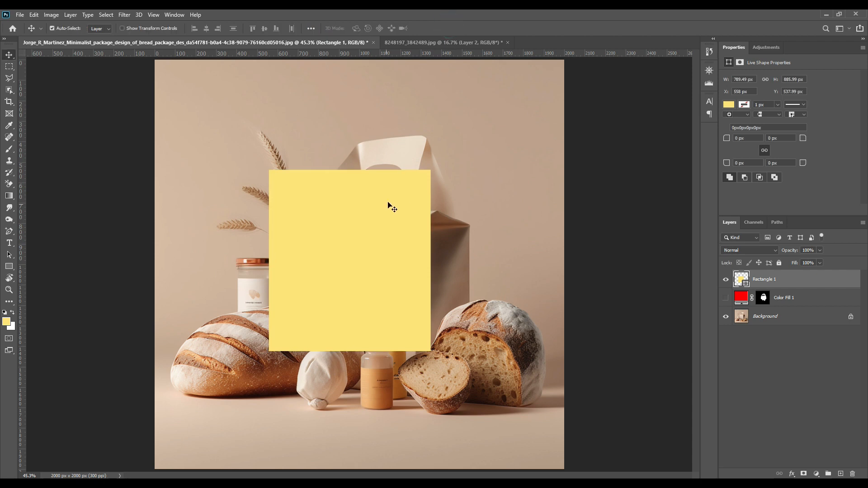
Step: Duplicate the yellow rectangle horizontally to its right and narrow the copy to about 458 px, flush against the original's right edge
left_click_drag(315, 258, 492, 257)
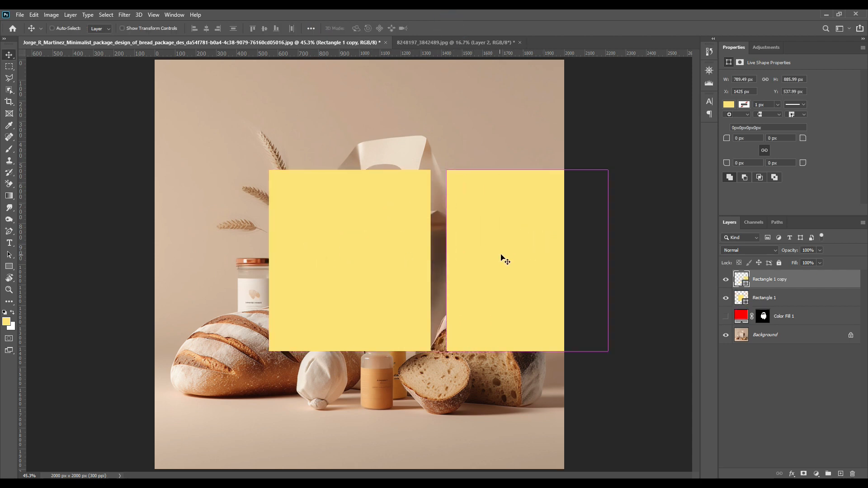
key("ctrl+t")
left_click_drag(610, 265, 524, 257)
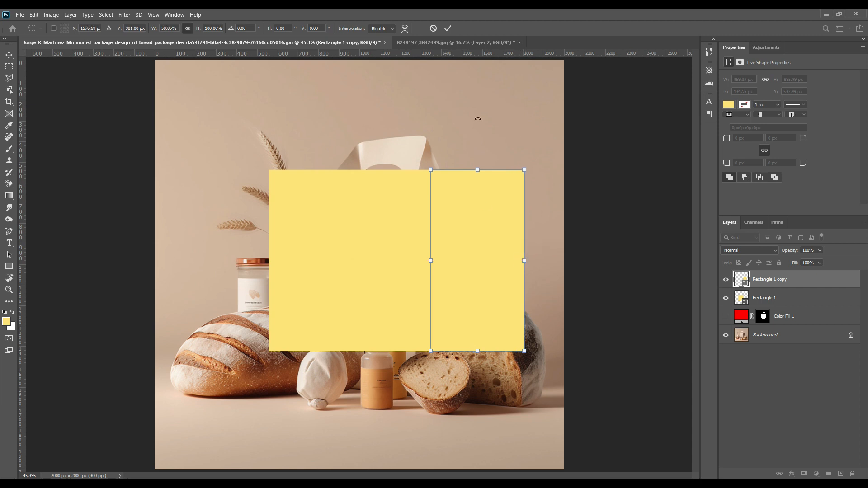
left_click(448, 28)
Step: Recolour the rectangle copy bright pink
double_click(745, 283)
left_click(484, 213)
left_click(472, 205)
left_click(558, 200)
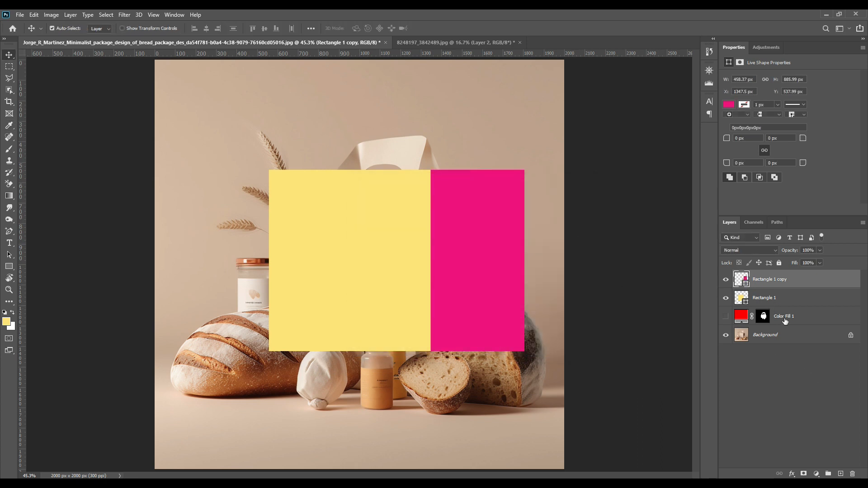
Step: Convert the pink and yellow rectangles into two separate smart objects
left_click(771, 362)
left_click(778, 283)
right_click(782, 280)
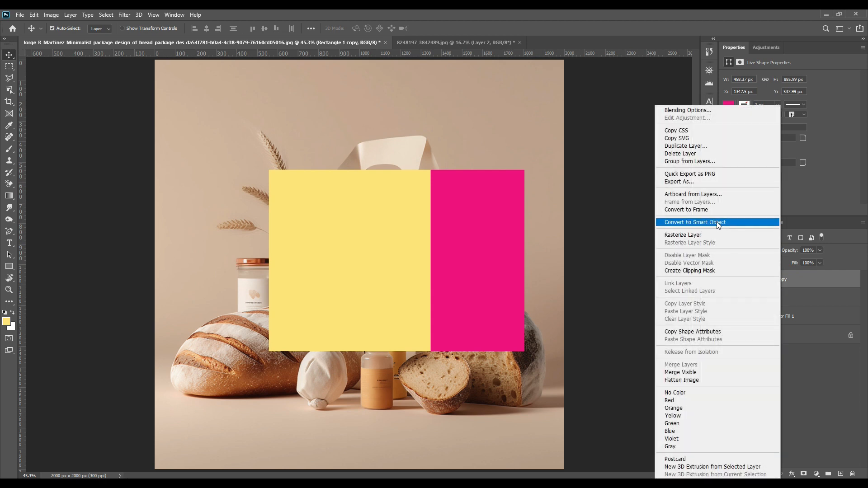
left_click(718, 223)
left_click(781, 297)
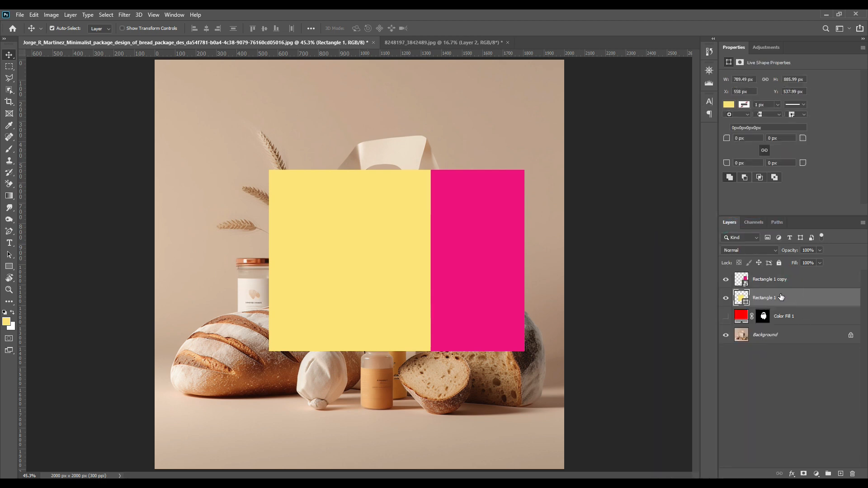
right_click(781, 297)
left_click(718, 222)
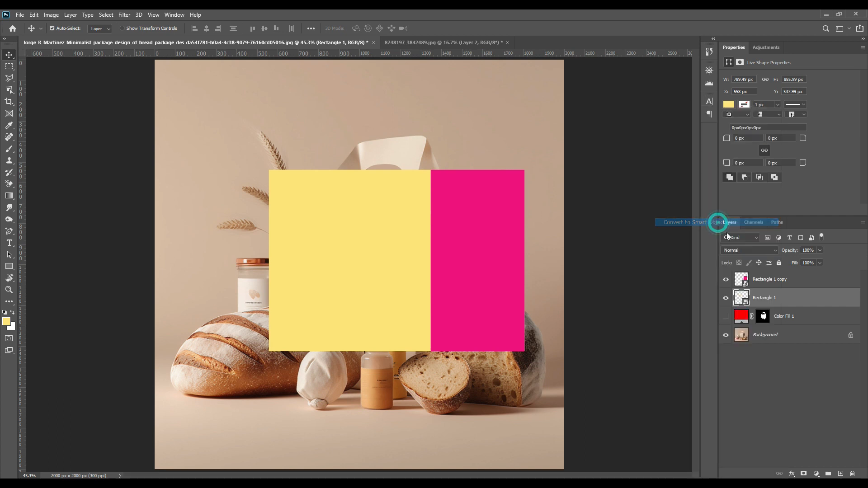
Step: Hide the pink rectangle and lower the yellow smart object's opacity to 58%
left_click(726, 279)
left_click(770, 299)
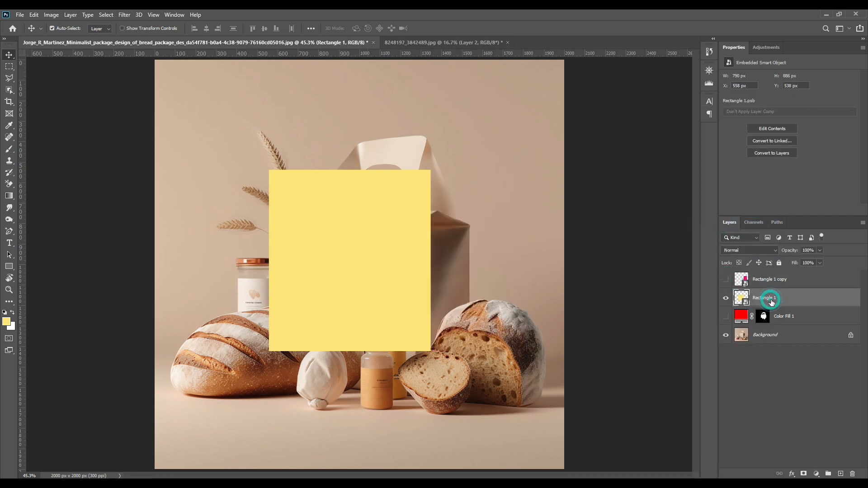
left_click_drag(789, 250, 784, 256)
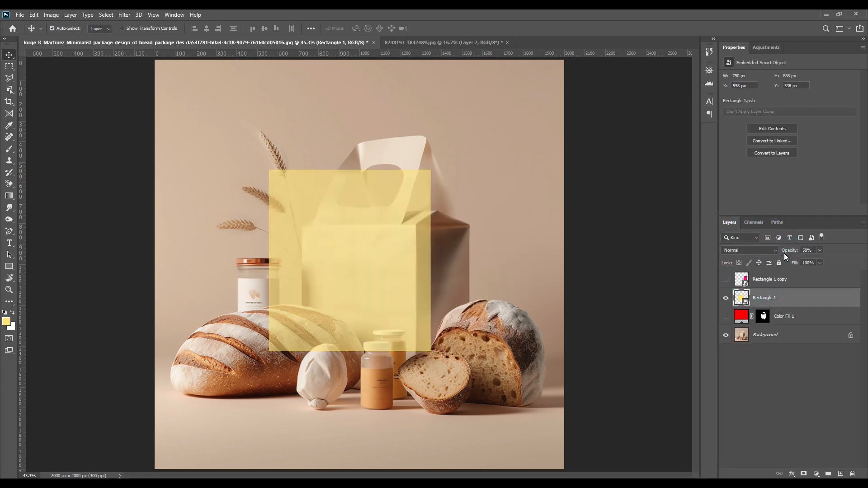
Step: Align the yellow smart object with the bag's front face and scale it to about 70% width and 76% height
key("ctrl+t")
left_click_drag(338, 220, 371, 277)
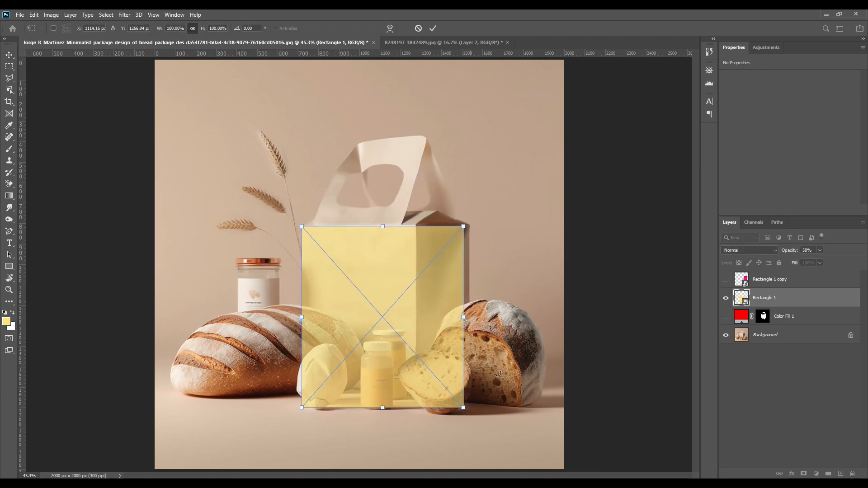
left_click_drag(469, 415, 416, 372)
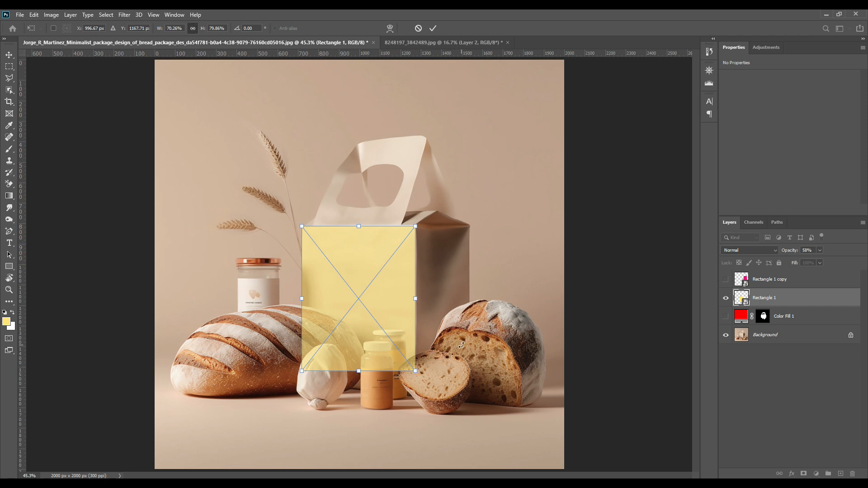
key("ctrl+plus")
key("ctrl+plus")
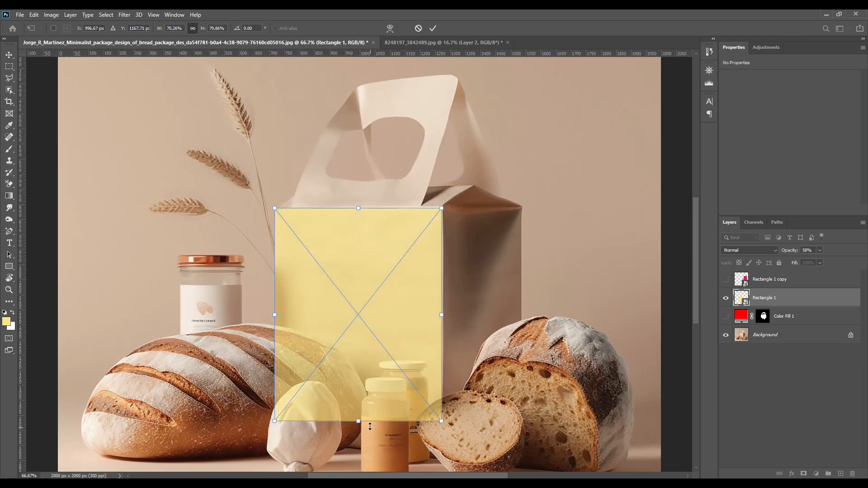
left_click_drag(369, 427, 364, 413)
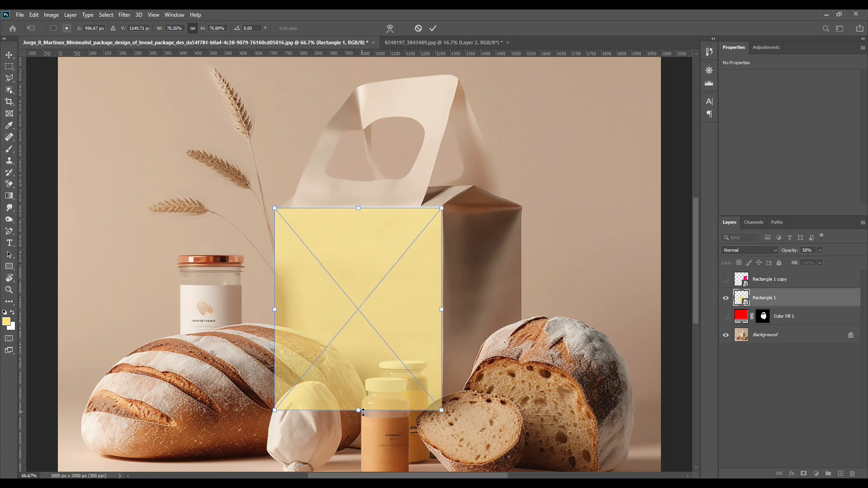
Step: Distort the yellow smart object's two top corners and lower right corner to match the front face's slanted edges, and apply the transform
left_click_drag(509, 277, 506, 308)
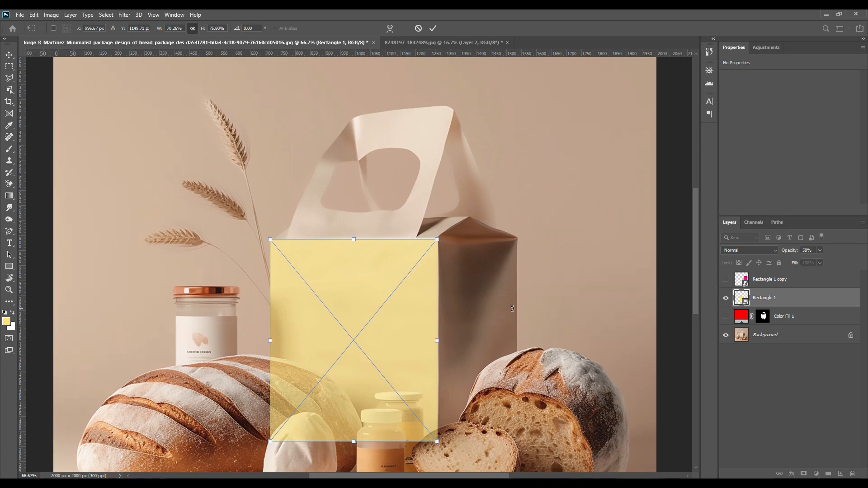
key("ctrl+plus")
key("ctrl+plus")
key("ctrl+plus")
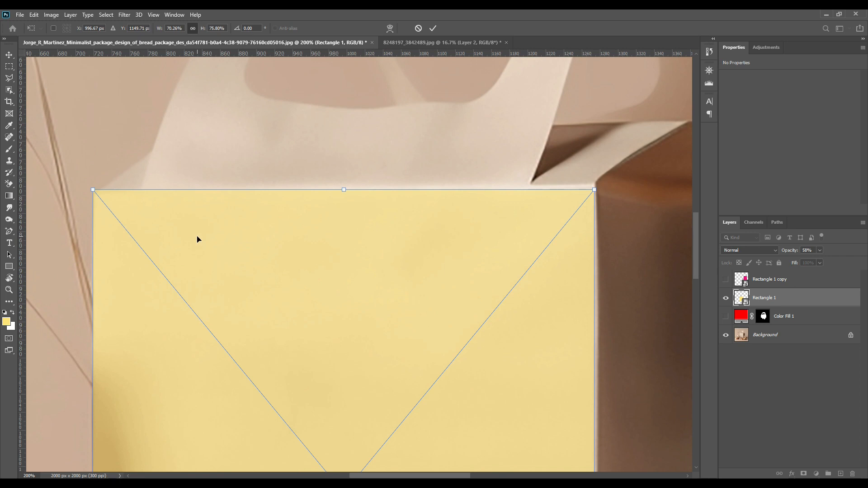
right_click(197, 239)
key("Escape")
left_click_drag(93, 193, 91, 197)
left_click_drag(595, 193, 597, 185)
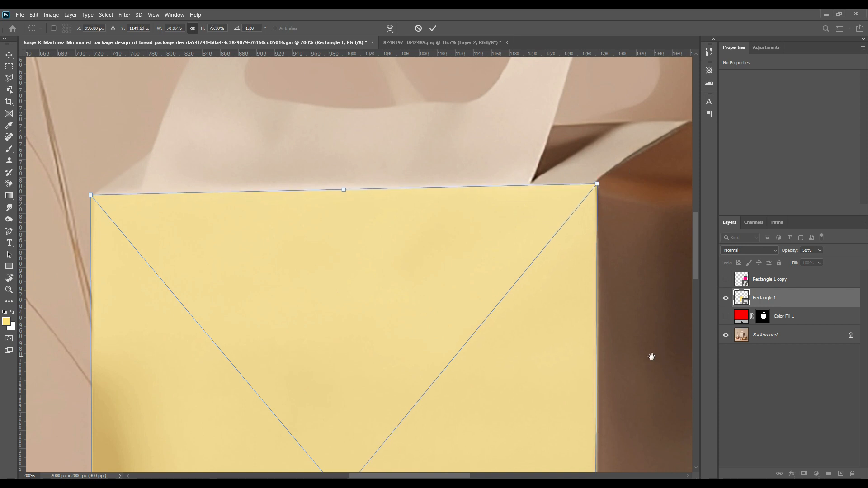
left_click_drag(651, 357, 601, 104)
left_click_drag(622, 313, 582, 194)
scroll(582, 194, "down", 1)
left_click_drag(496, 366, 499, 366)
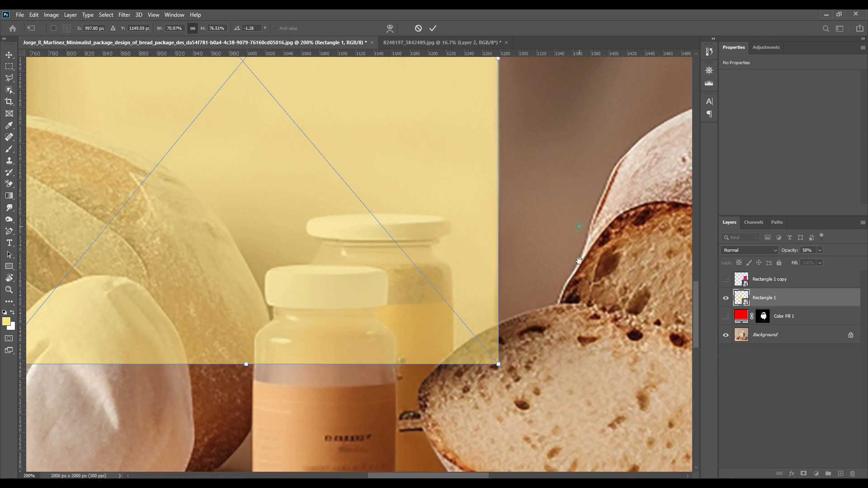
left_click_drag(579, 261, 577, 392)
left_click_drag(574, 206, 561, 349)
left_click_drag(564, 86, 564, 304)
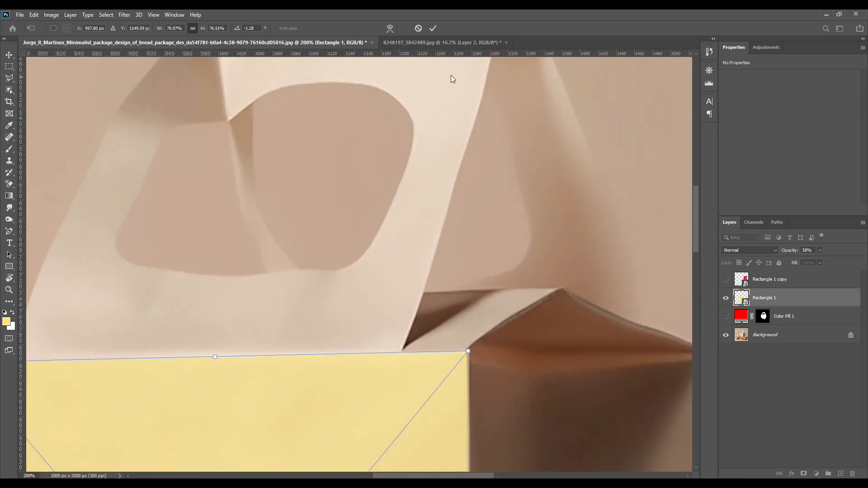
left_click(432, 28)
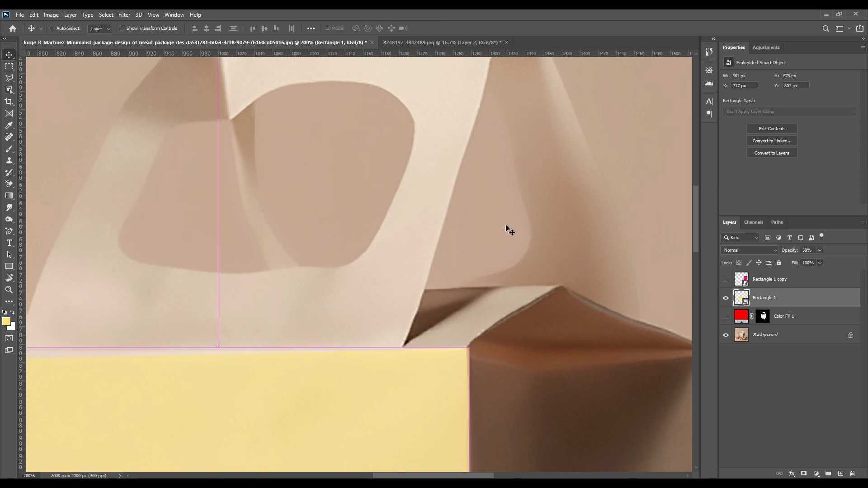
Step: Show the pink smart object and lower its opacity to 39%
key("ctrl+0")
left_click(726, 279)
left_click(779, 279)
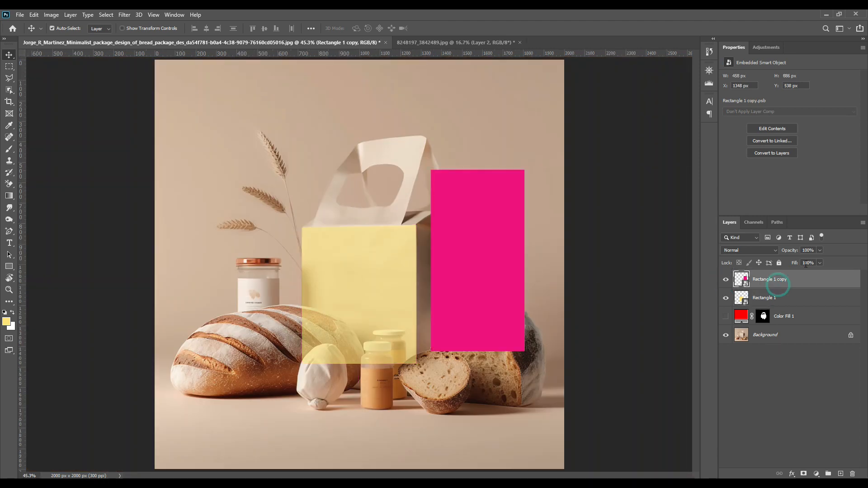
left_click(775, 251)
left_click(791, 250)
left_click_drag(793, 250, 781, 253)
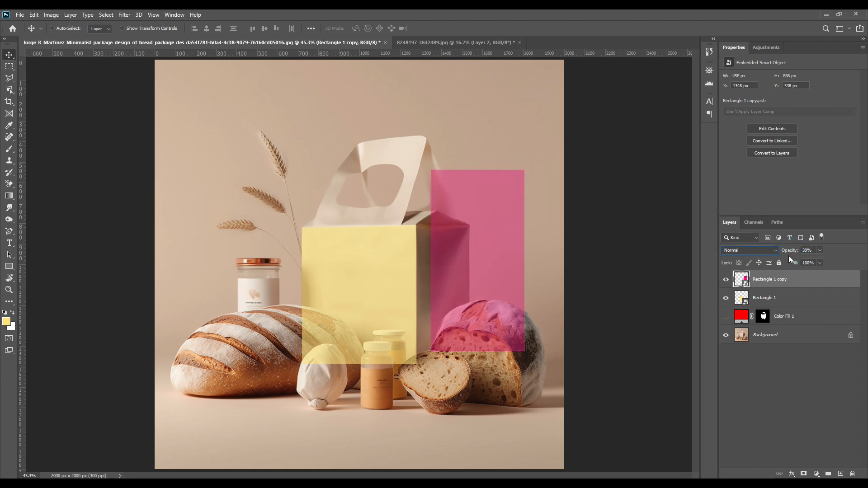
Step: Align the pink smart object with the bag's side face and scale it to about 57% width and 76% height
key("ctrl+t")
scroll(506, 272, "up", 2)
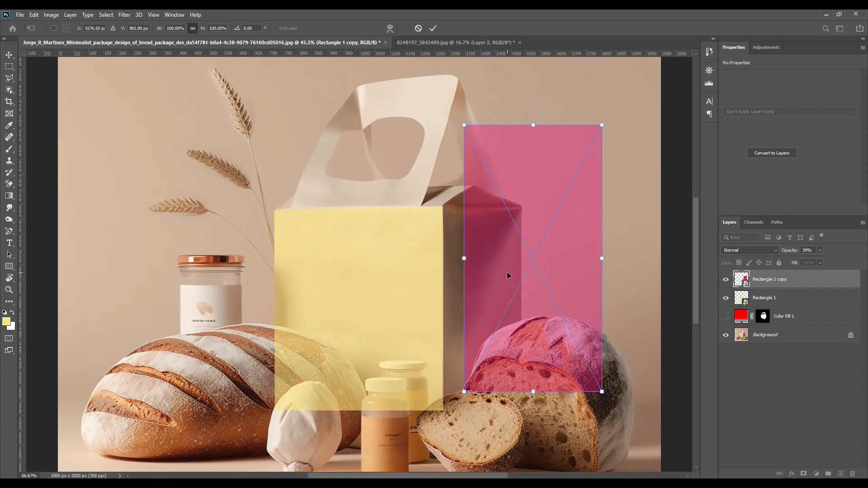
left_click_drag(544, 210, 382, 186)
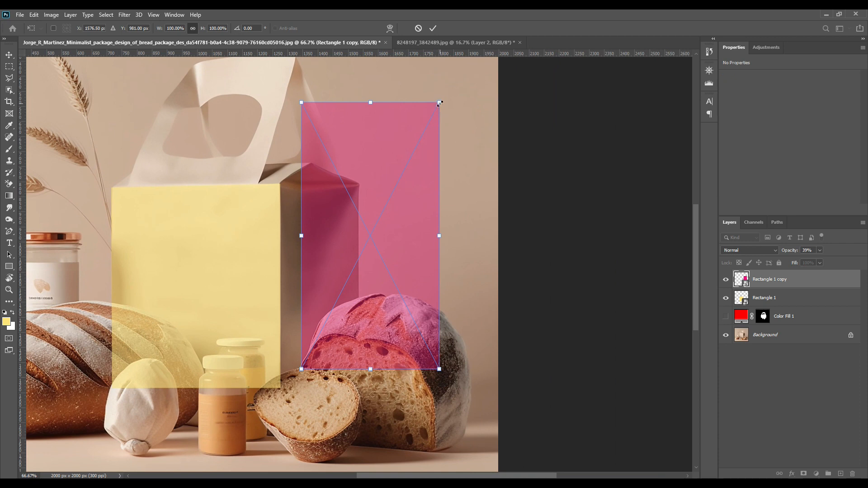
left_click_drag(440, 103, 406, 167)
left_click_drag(362, 184, 343, 200)
right_click(360, 213)
left_click(326, 261)
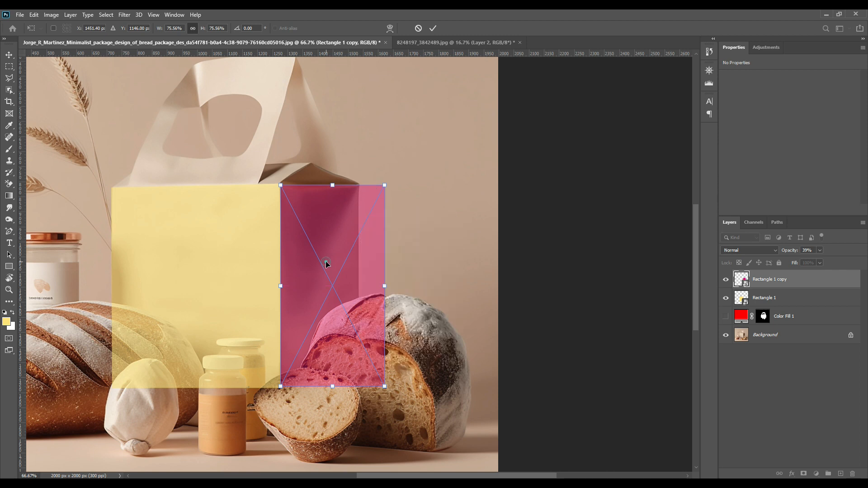
left_click_drag(385, 287, 359, 284)
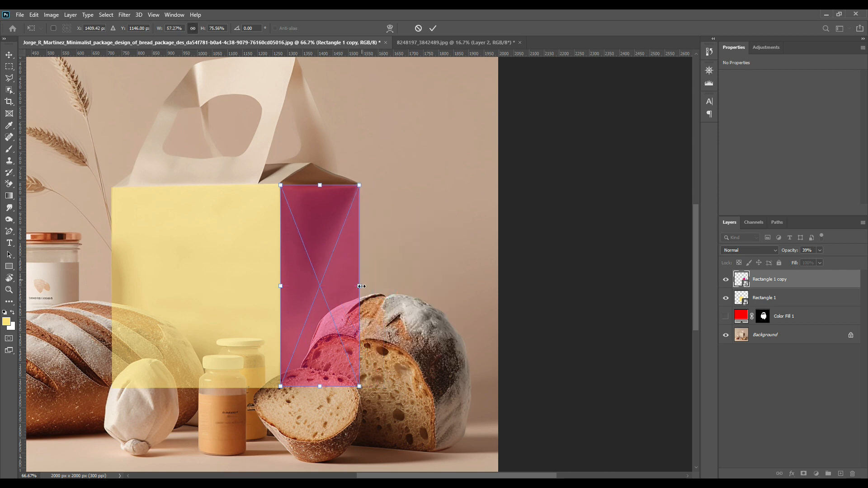
Step: Distort the pink smart object's corners to match the side face's slanted edges, and apply the transform
right_click(320, 277)
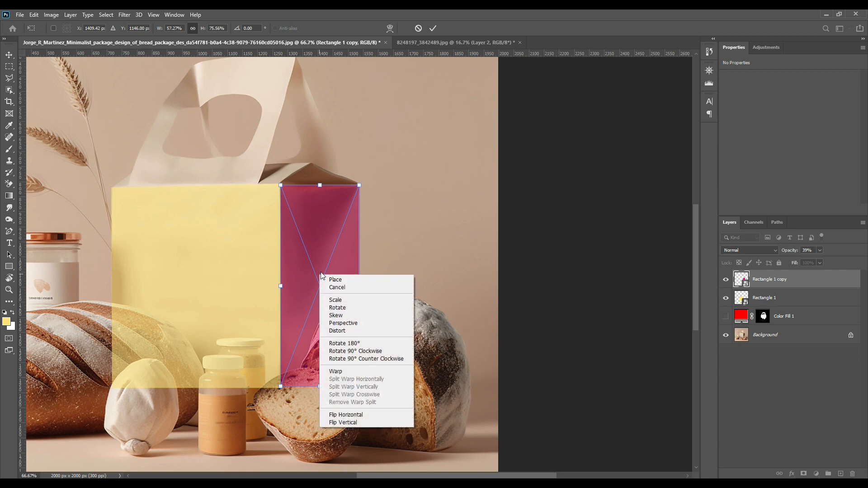
left_click(346, 333)
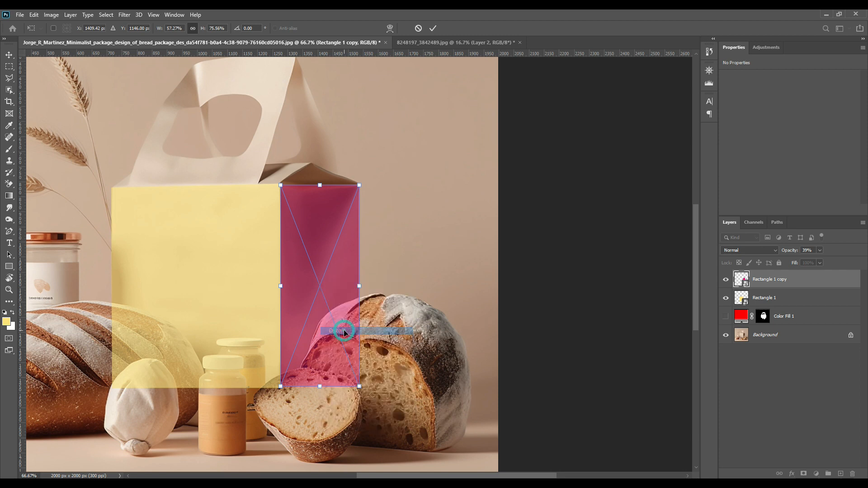
mouse_move(282, 387)
left_mouse_down()
mouse_move(281, 400)
mouse_move(280, 392)
left_mouse_up()
left_click_drag(360, 388, 359, 381)
key("ctrl+plus")
key("ctrl+plus")
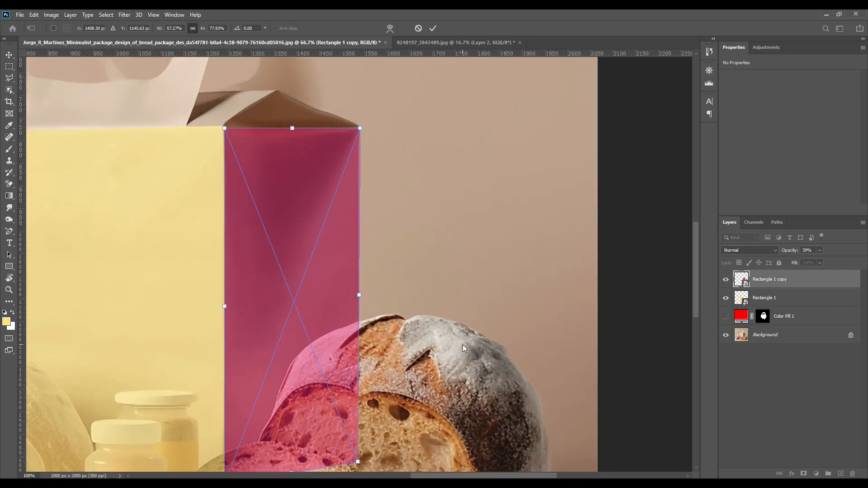
left_click_drag(400, 153, 478, 388)
left_click_drag(440, 264, 437, 262)
mouse_move(201, 266)
left_mouse_down()
mouse_move(202, 305)
mouse_move(201, 262)
left_mouse_up()
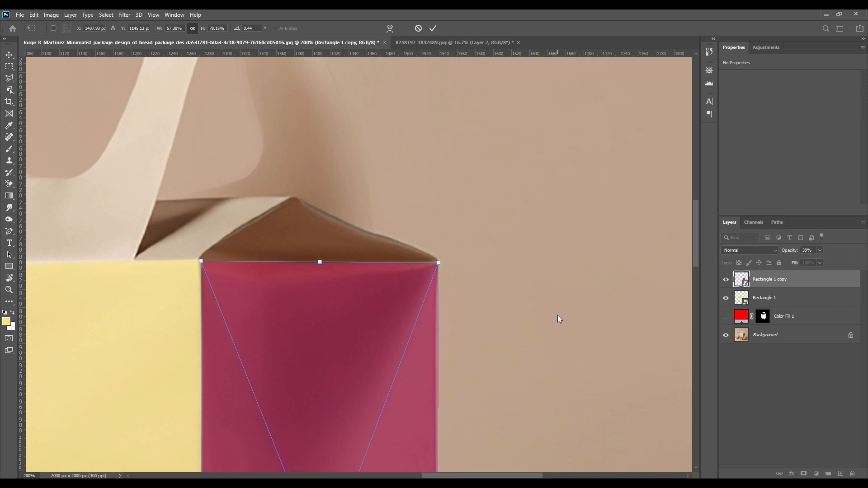
left_click(432, 28)
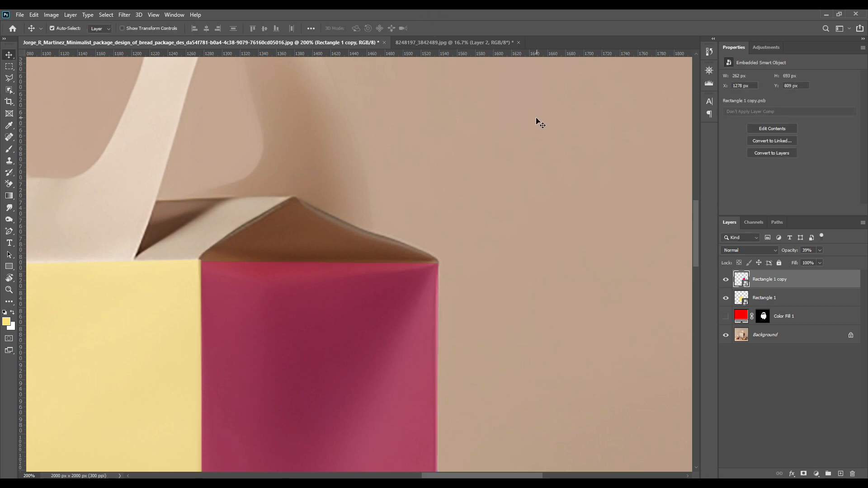
Step: Mask the pink and yellow smart objects with the bag selection loaded from the Color Fill 1 mask
key("ctrl+0")
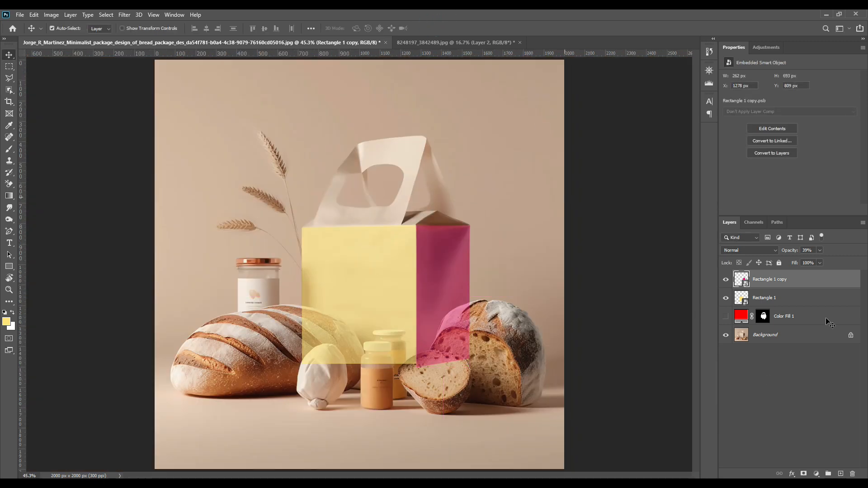
left_click(764, 318, "ctrl")
left_click(773, 279)
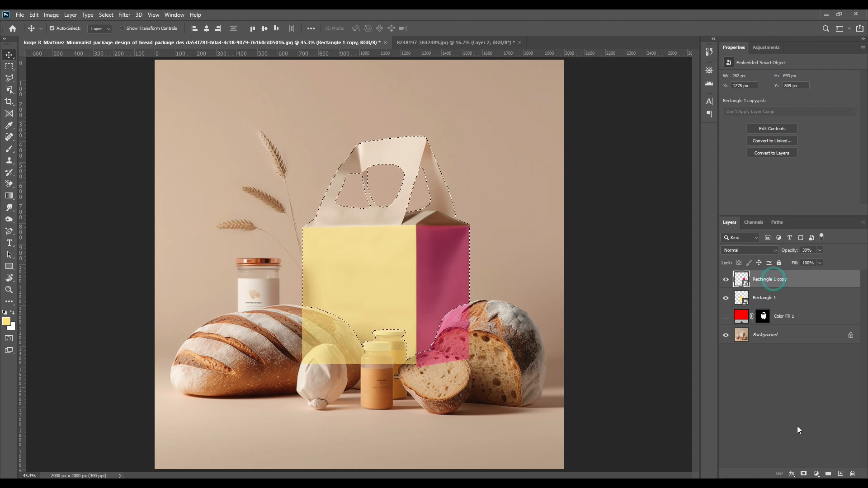
left_click(803, 473)
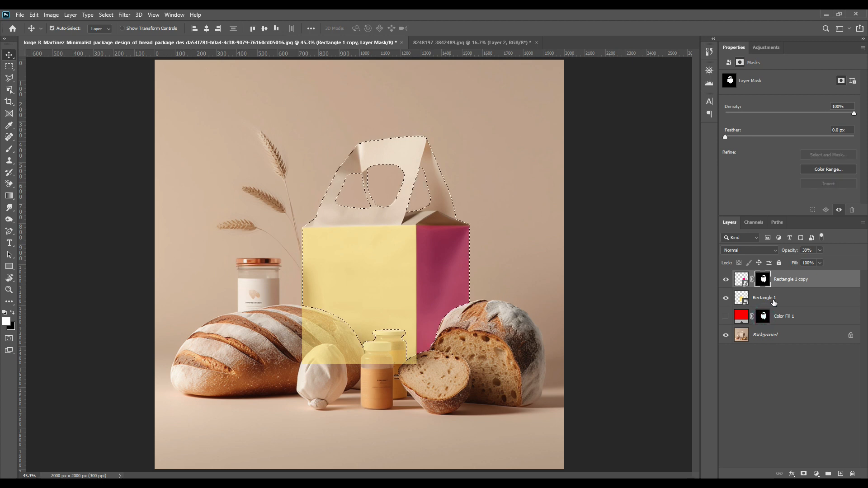
left_click(773, 299)
left_click(804, 473)
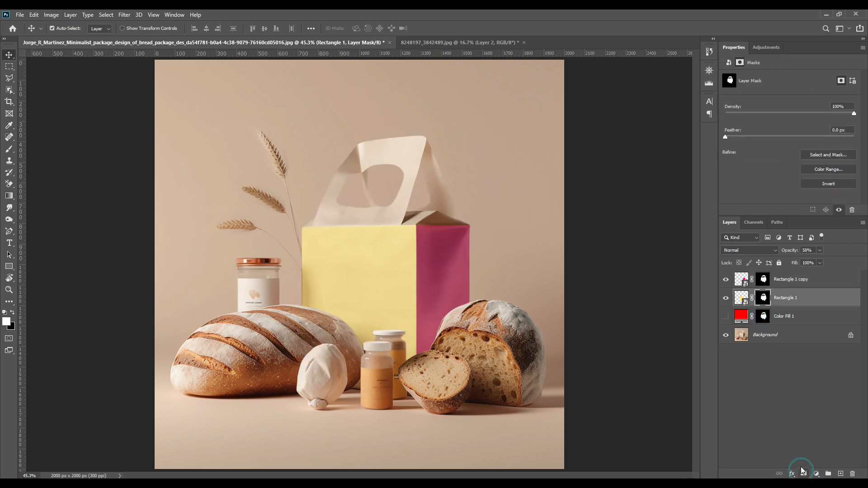
left_click(804, 368)
Step: Raise the opacity of both smart objects to 100% and hide them
left_click(804, 302)
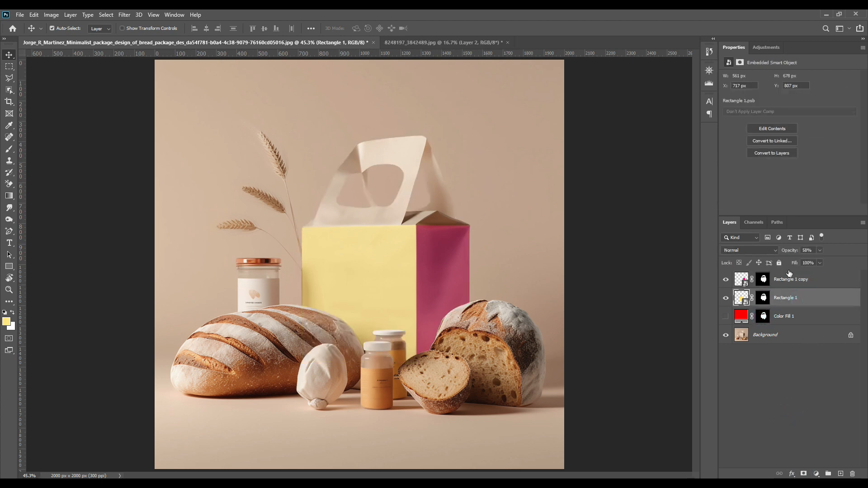
left_click_drag(786, 254, 814, 251)
left_click(814, 279)
left_click(726, 298)
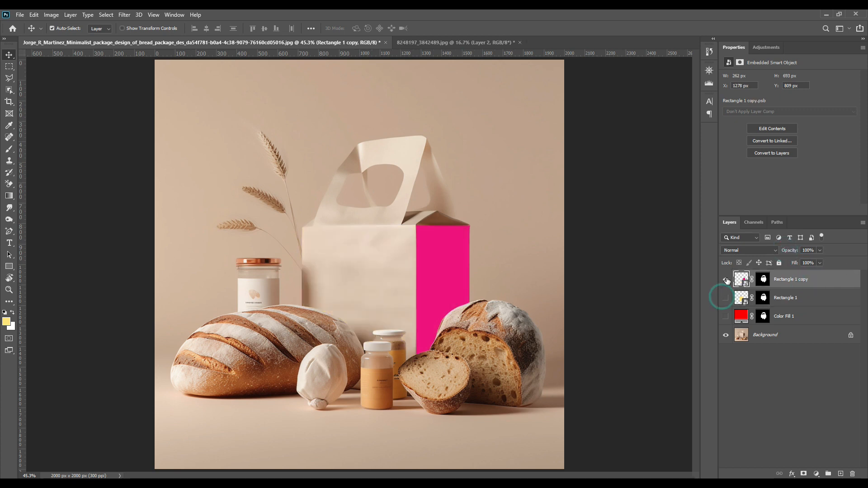
left_click(726, 279)
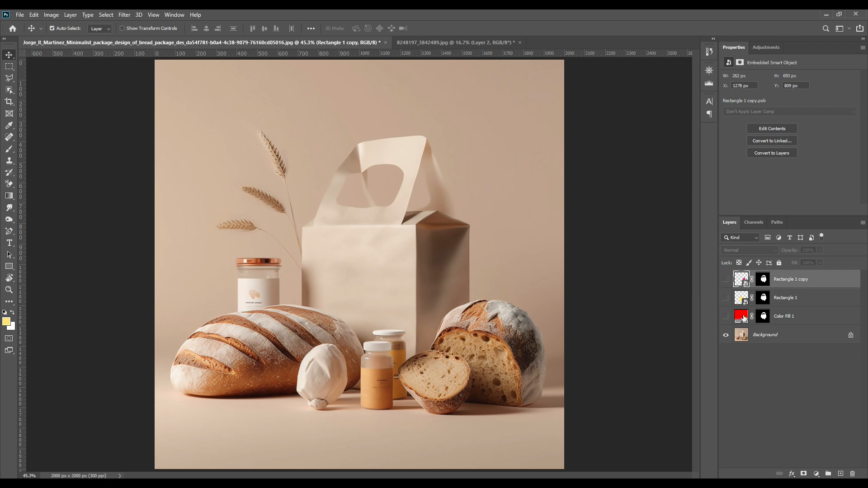
left_click(783, 361)
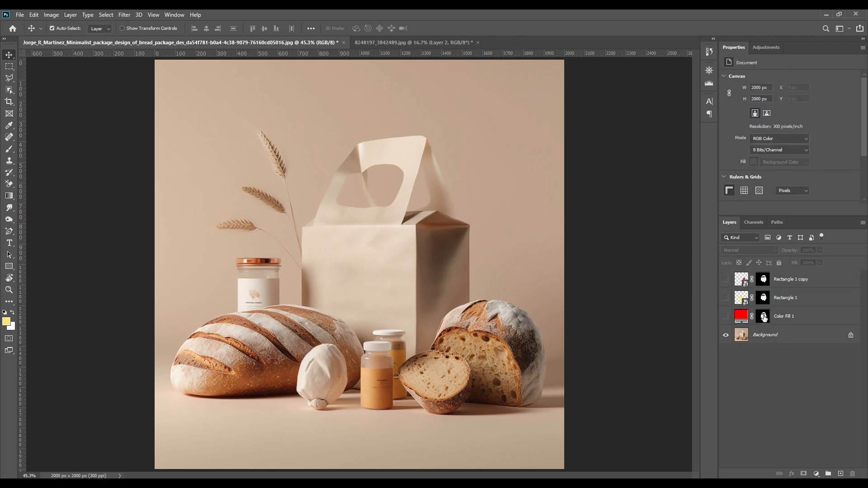
Step: Desaturate the bag on the Background layer within the Color Fill 1 mask's selection, deselect, and show both smart objects
left_click(764, 318, "ctrl")
left_click(764, 336, "ctrl")
left_click(765, 334)
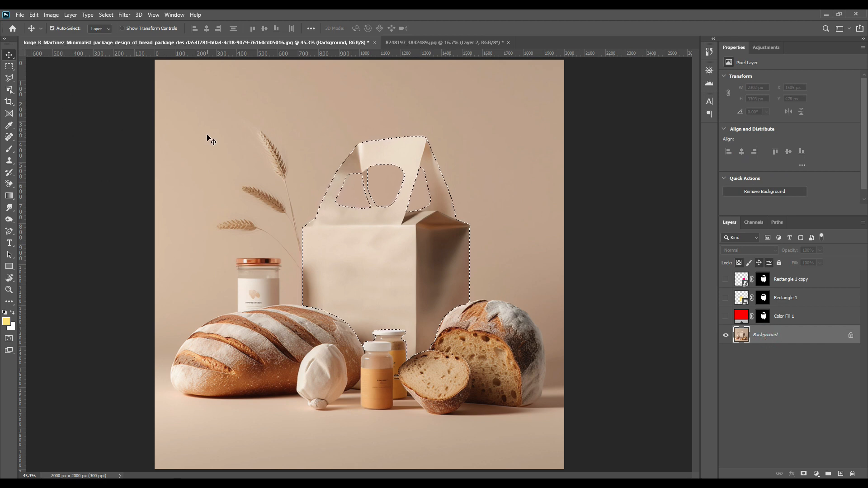
key("ctrl+shift+u")
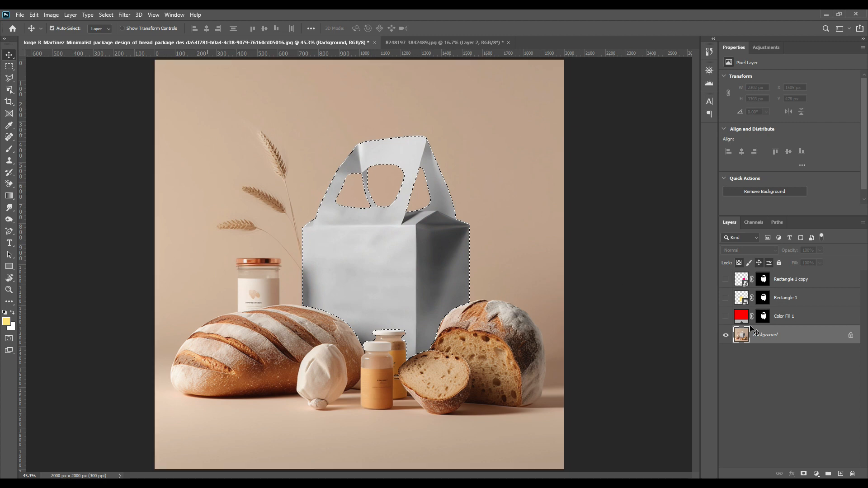
key("ctrl+d")
left_click(726, 298)
left_click(725, 279)
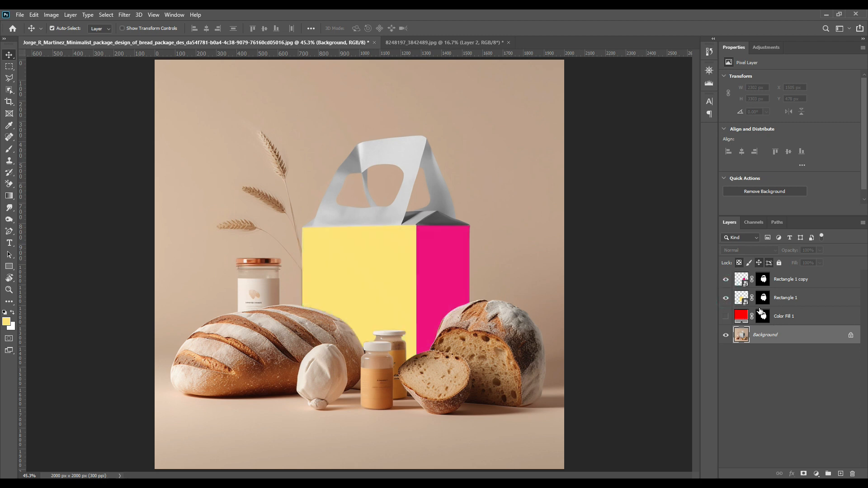
Step: Open the yellow smart object's contents and copy Layer 1 from 8248197_3842489.jpg into it
double_click(746, 302)
left_click(9, 58)
left_click(389, 42)
left_click(781, 282)
left_click_drag(772, 296, 393, 196)
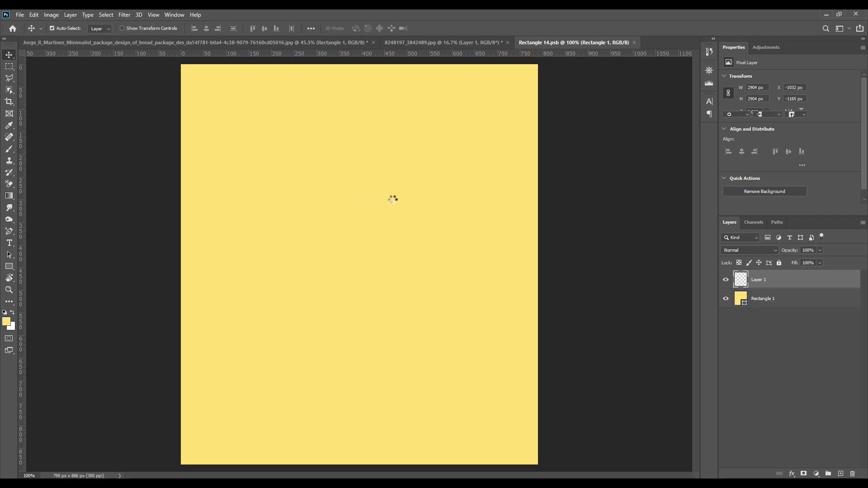
Step: Scale the bakery design to 790 × 886 px so it fills the yellow rectangle's canvas, and apply the transform
key("ctrl+t")
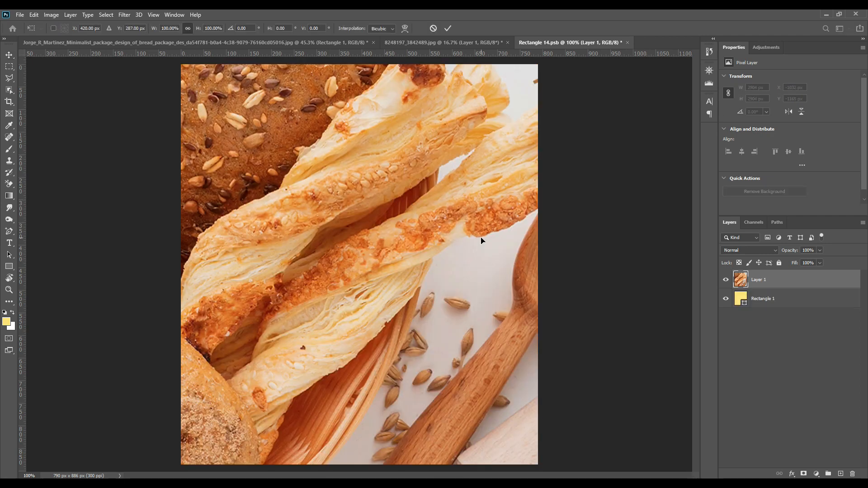
key("ctrl+minus")
key("ctrl+minus")
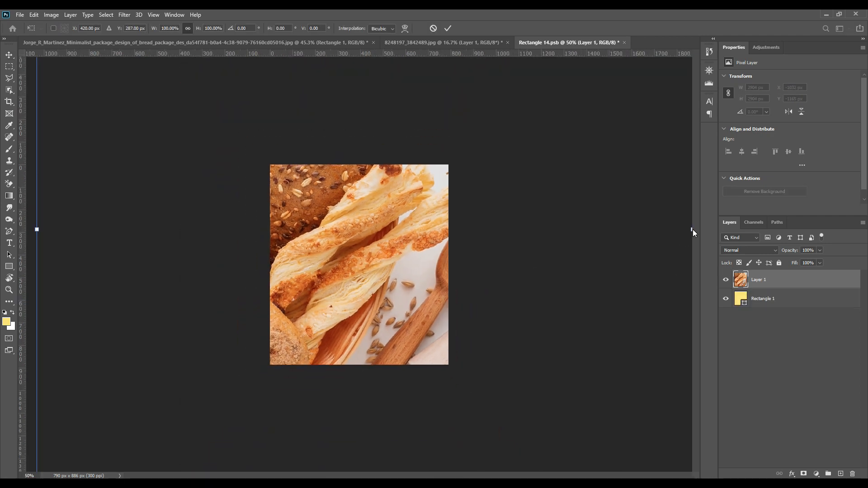
left_click_drag(689, 230, 213, 272)
left_click_drag(135, 267, 370, 294)
left_click_drag(448, 342, 446, 365)
left_click(447, 28)
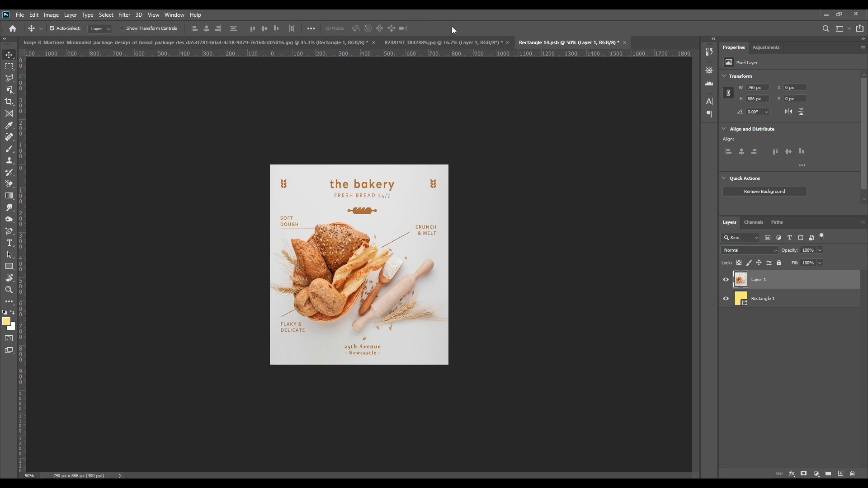
Step: Save and close the front face's smart object contents and return to the bag mockup document
left_click(20, 14)
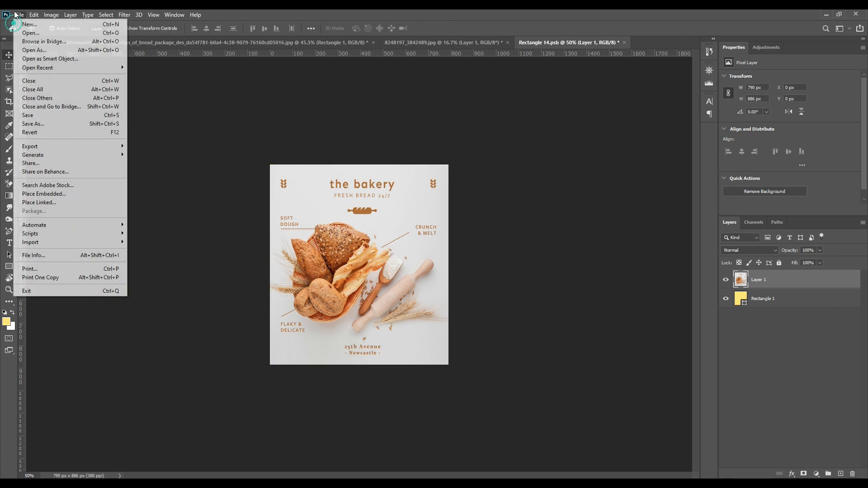
left_click(44, 115)
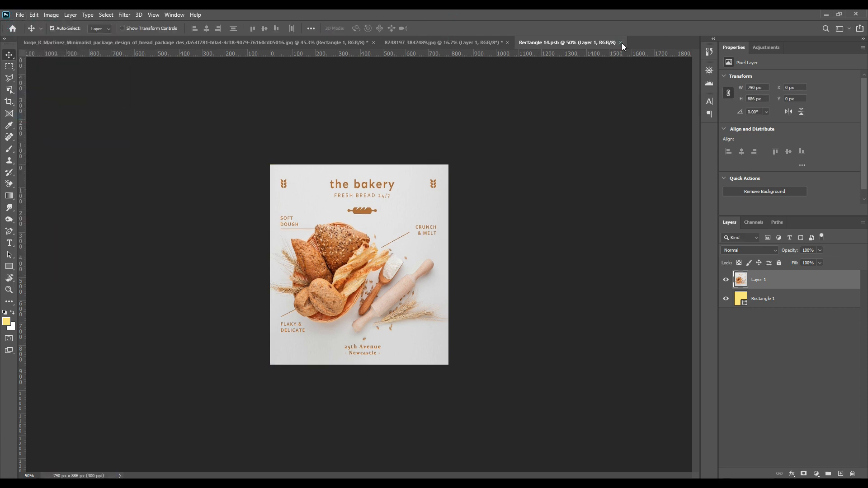
left_click(621, 42)
left_click(223, 43)
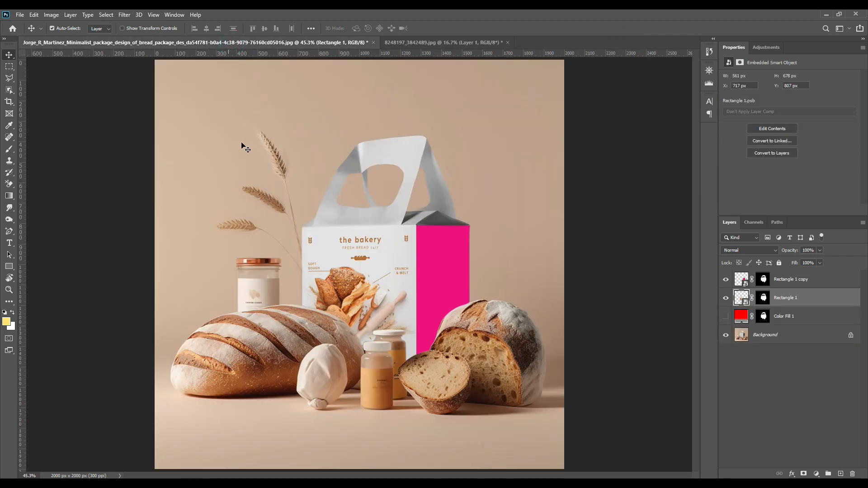
Step: Open the pink smart object's contents and copy Layer 2 from 8248197_3842489.jpg into it
double_click(744, 284)
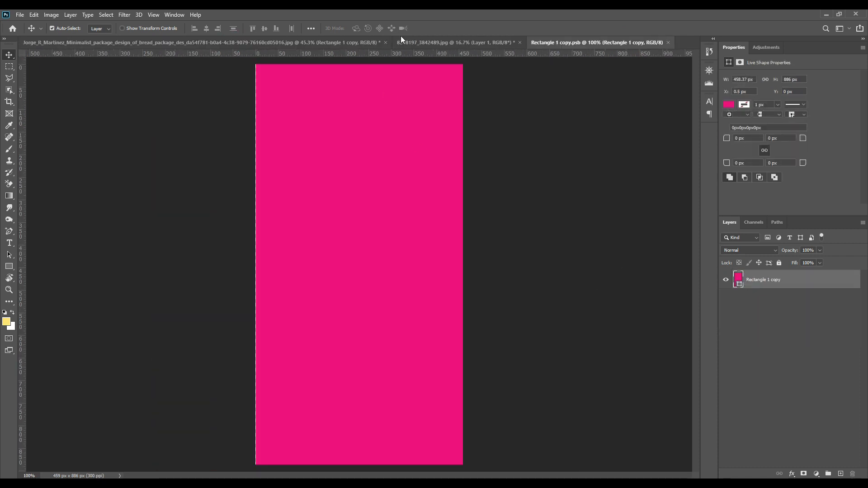
left_click(427, 44)
left_click(780, 281)
left_click_drag(782, 284, 400, 209)
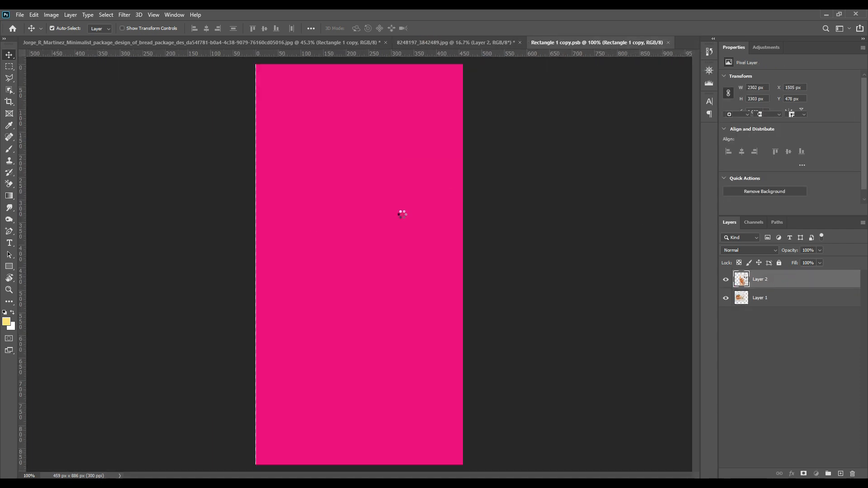
Step: Scale the baguette design to 459 × 886 px so it fills the pink rectangle's canvas, and apply the transform
key("ctrl+t")
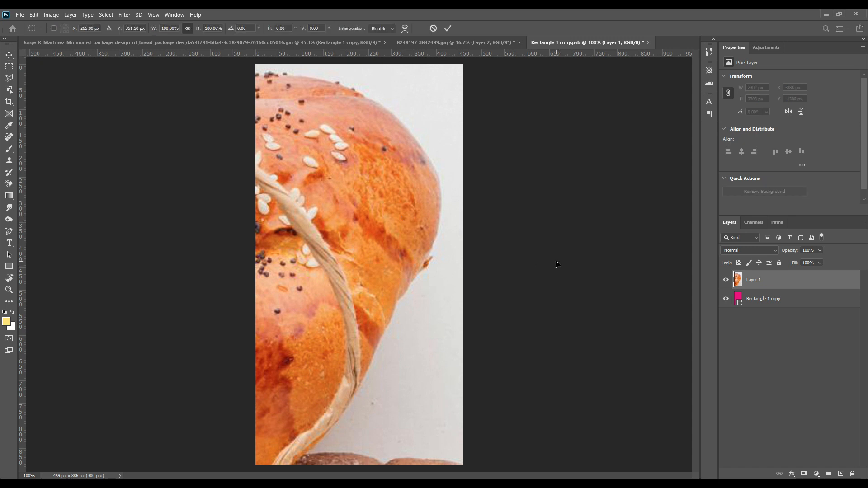
key("ctrl+minus")
key("ctrl+minus")
key("ctrl+minus")
left_click_drag(540, 250, 393, 331)
left_click(448, 28)
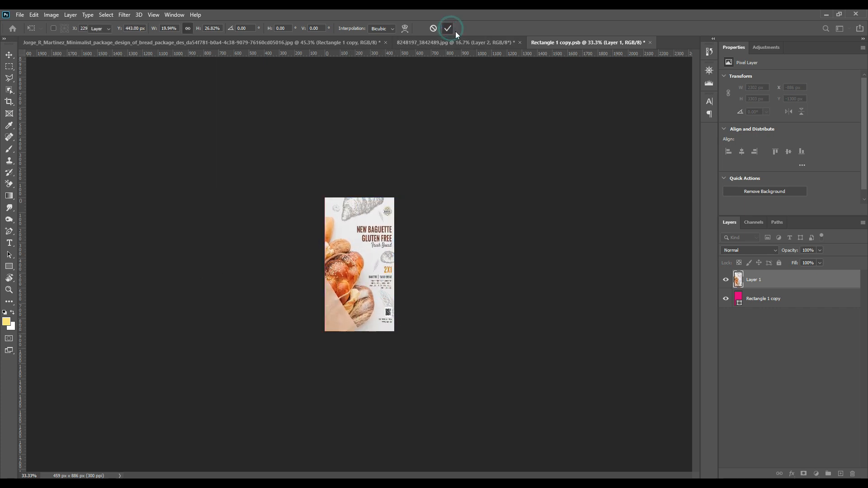
Step: Save the side face's smart object contents and return to the bag mockup document
left_click(20, 15)
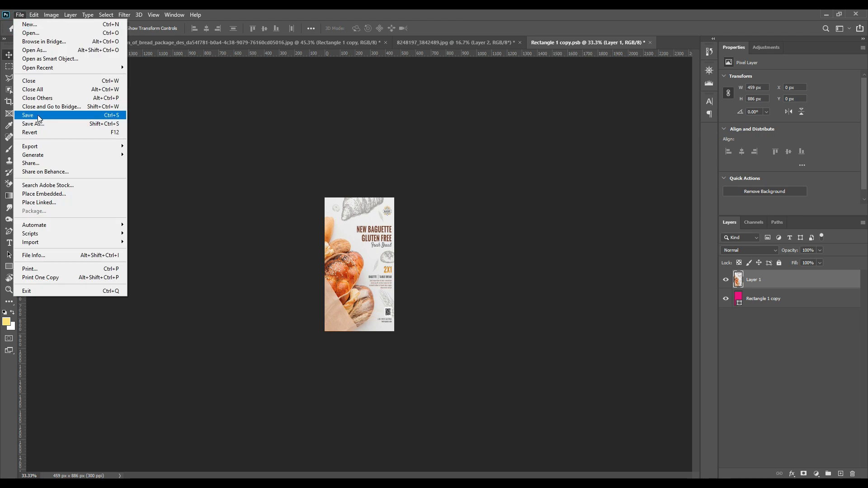
left_click(38, 116)
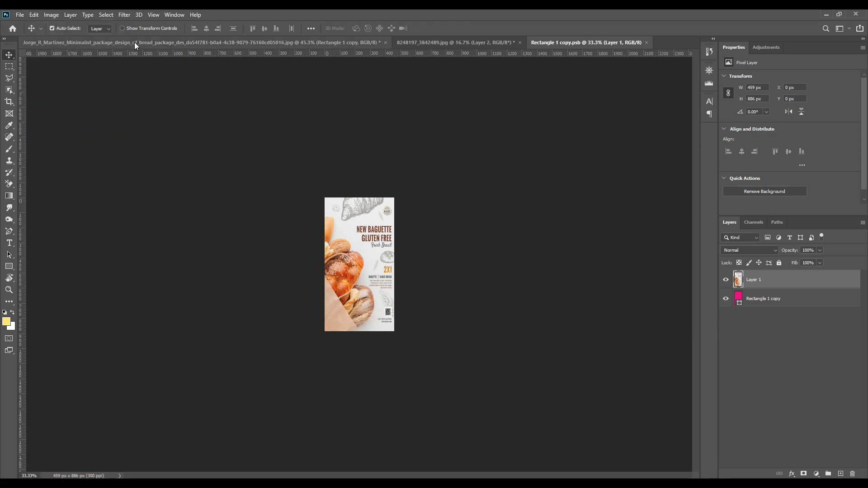
left_click(135, 43)
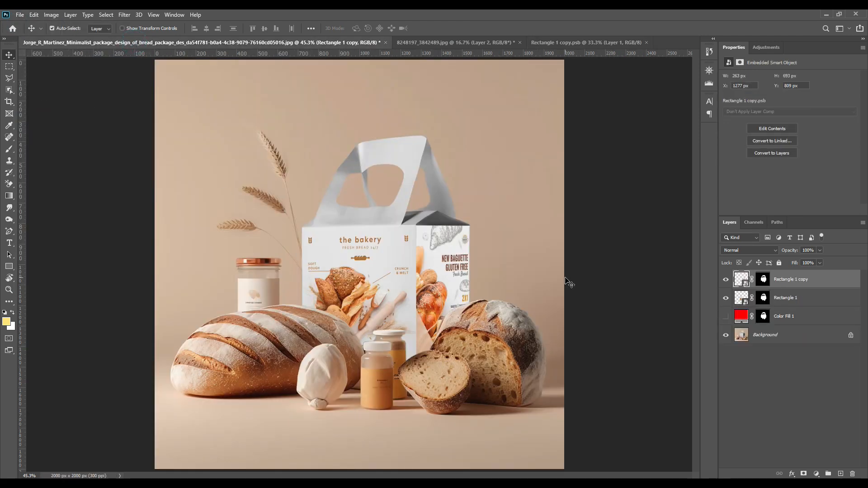
Step: Show the Color Fill 1 layer and change its fill colour to light grey #e6e6e6
key("ctrl")
left_click(726, 316)
double_click(743, 319)
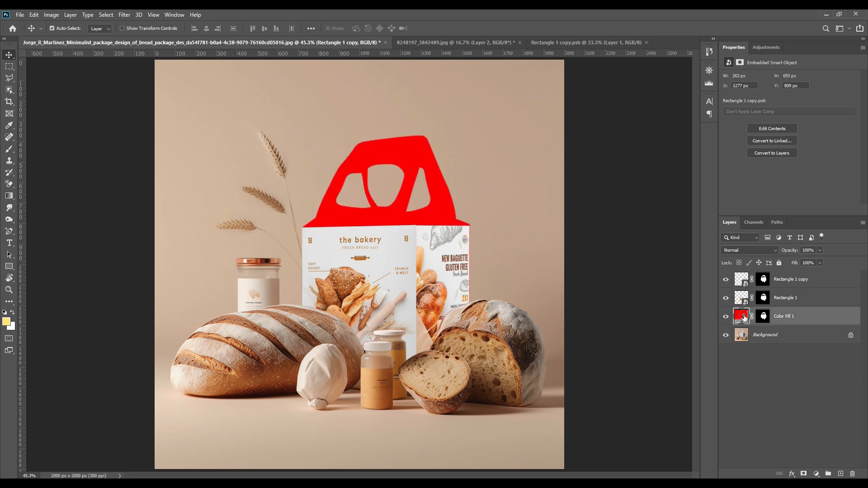
left_click(336, 228)
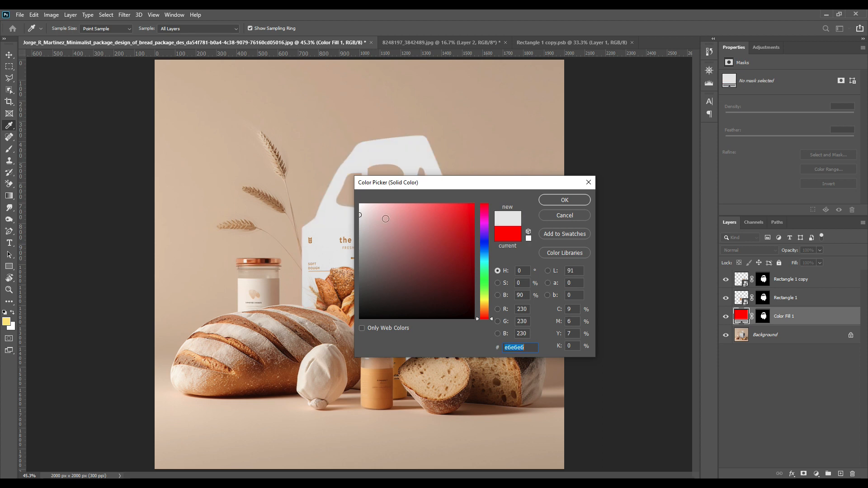
left_click(564, 200)
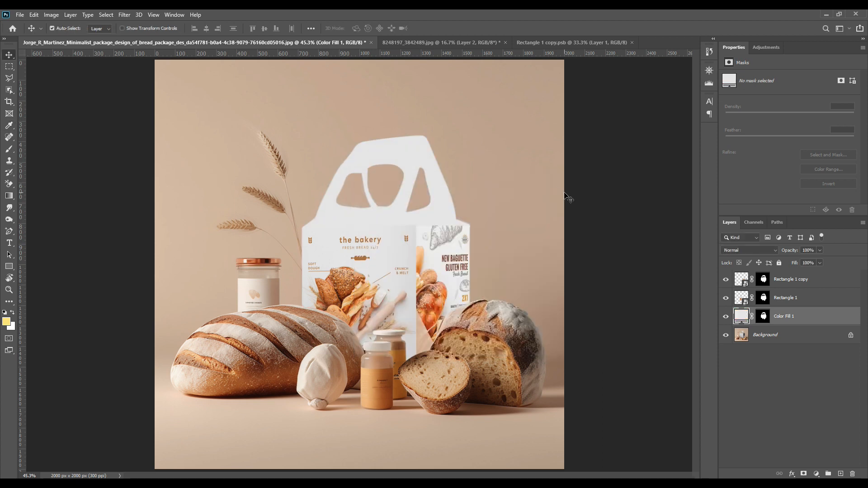
left_click(769, 361)
Step: Copy the bag from the Background using Color Fill 1's mask as the selection, and place the new layer above all others
left_click(764, 319, "ctrl")
left_click(777, 335, "ctrl")
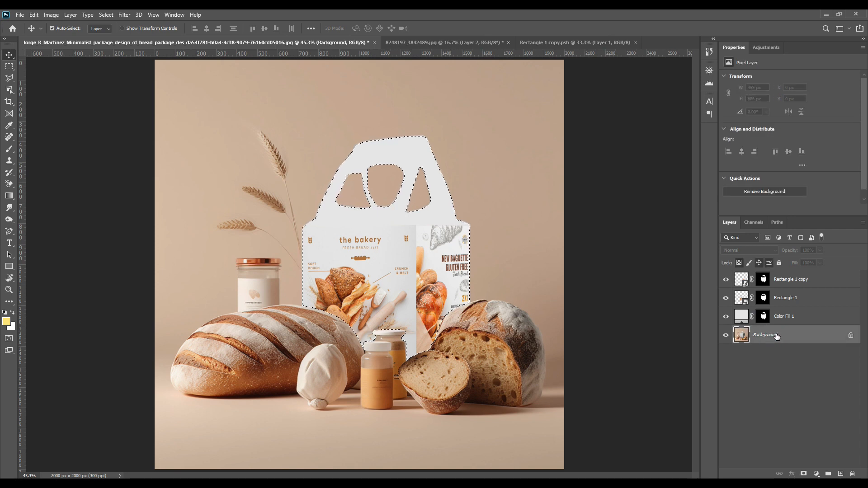
key("ctrl+j")
left_click_drag(776, 335, 778, 279)
Step: Duplicate the bag cutout layer twice and hide both duplicates
left_click(779, 280)
key("ctrl+j")
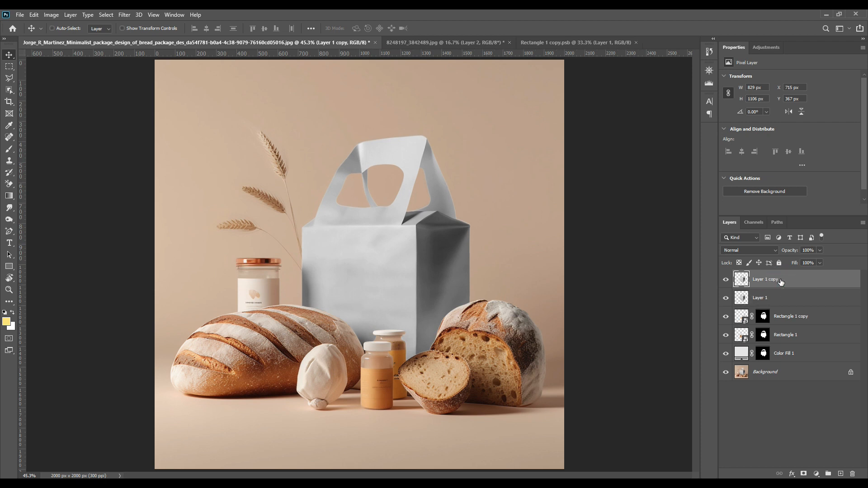
key("ctrl+j")
left_click(726, 297)
left_click(726, 279)
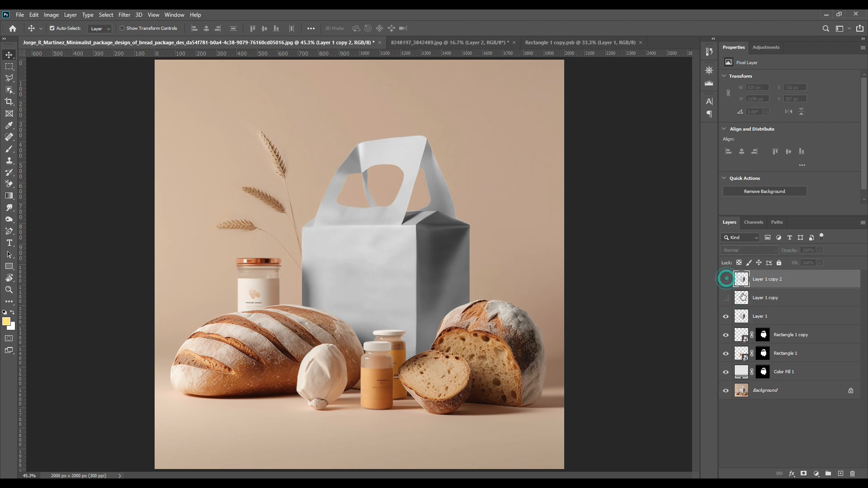
Step: Assign a red colour label to the Rectangle 1 copy, Rectangle 1 and Color Fill 1 layers
left_click(789, 334)
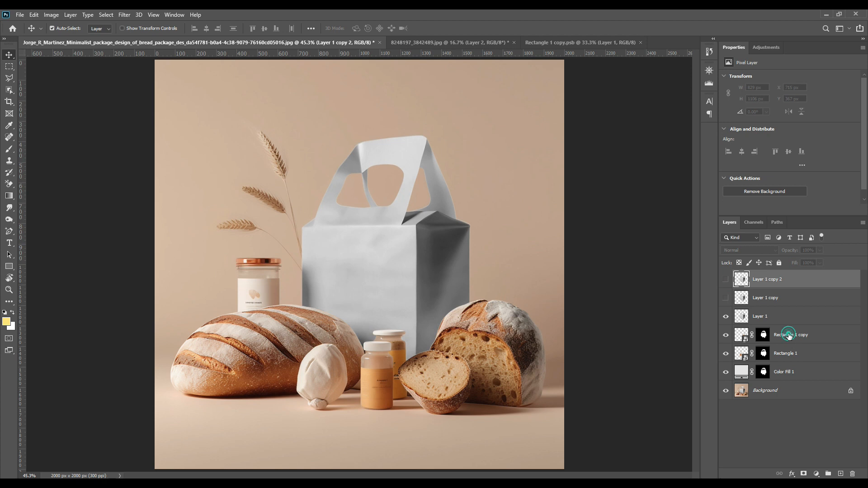
left_click(789, 371, "shift")
right_click(788, 378)
left_click(783, 401)
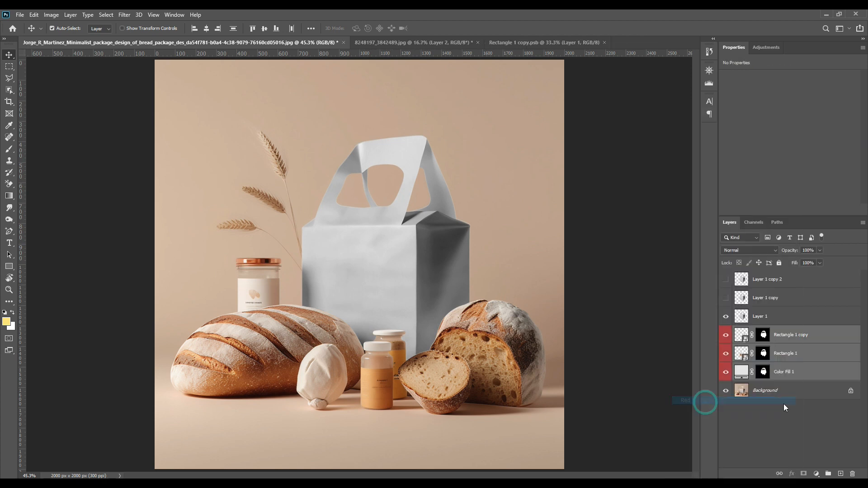
left_click(782, 404)
Step: Rename the three bag cutout layers Shadow, Midtone and Light, from lowest to highest
double_click(760, 317)
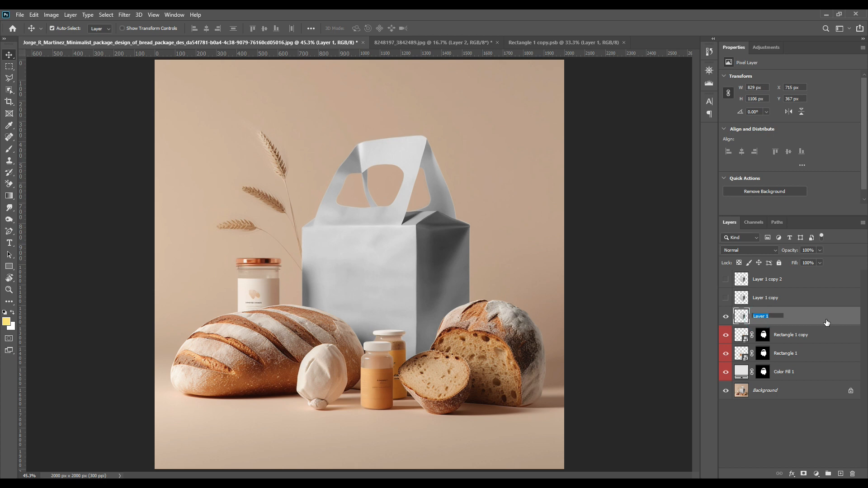
key("Return")
double_click(764, 298)
type("Midtone")
key("Return")
double_click(767, 279)
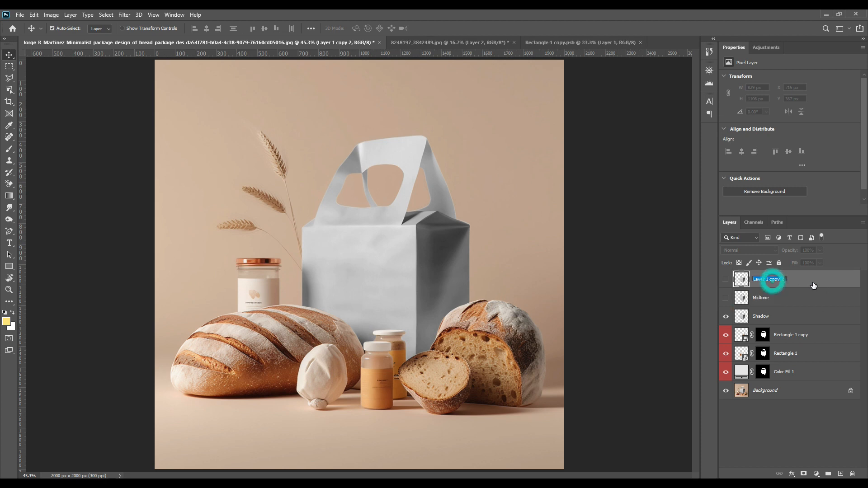
type("Light")
key("Return")
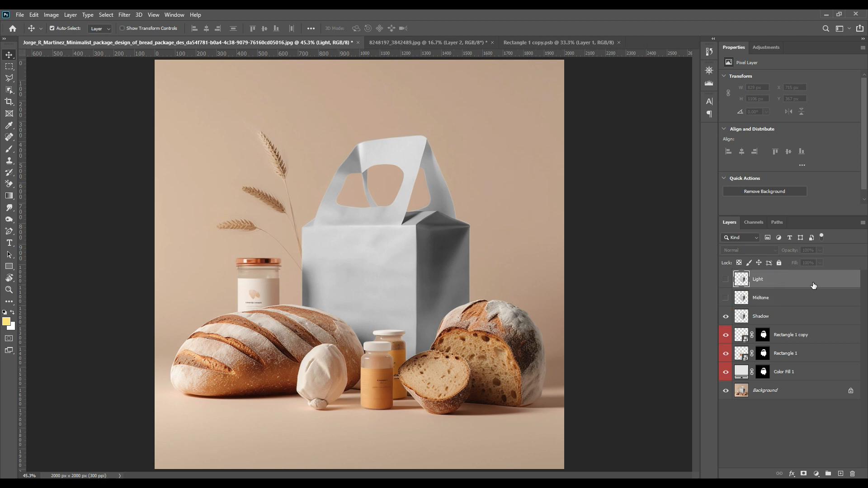
Step: Set the Shadow layer's blend mode to Linear Burn
left_click(771, 321)
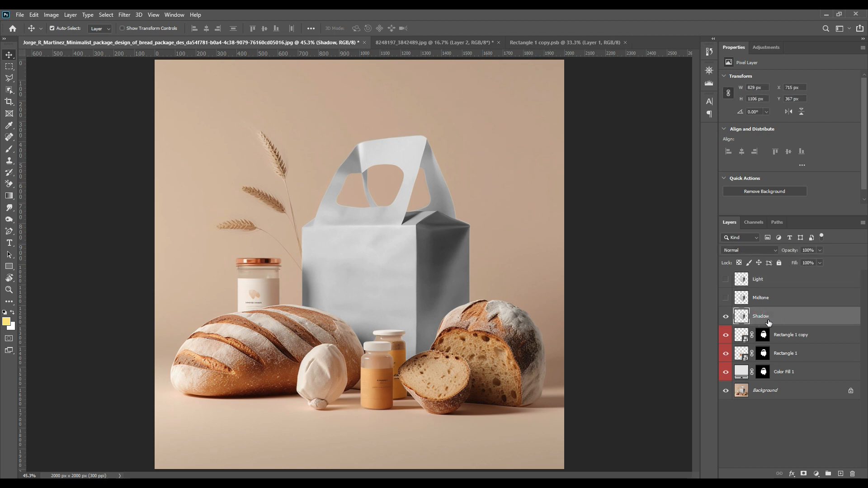
left_click(749, 250)
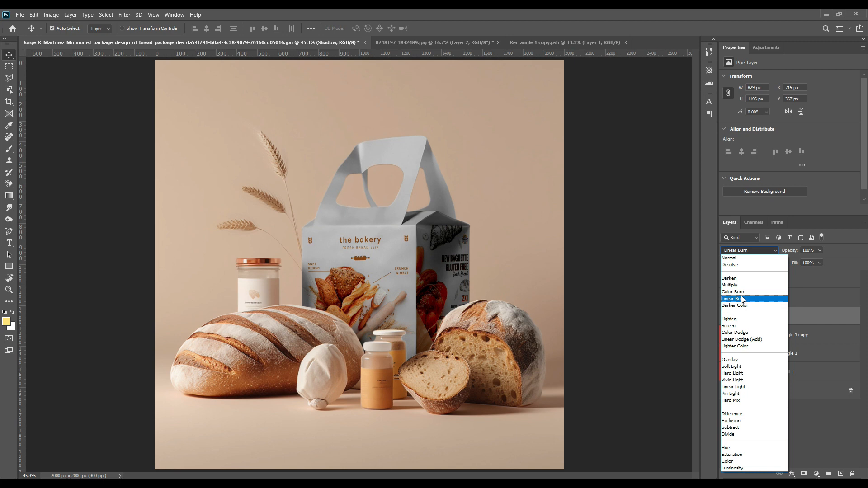
left_click(742, 299)
Step: Show the Midtone layer and set its blend mode to Linear Dodge (Add)
left_click(726, 298)
left_click(771, 298)
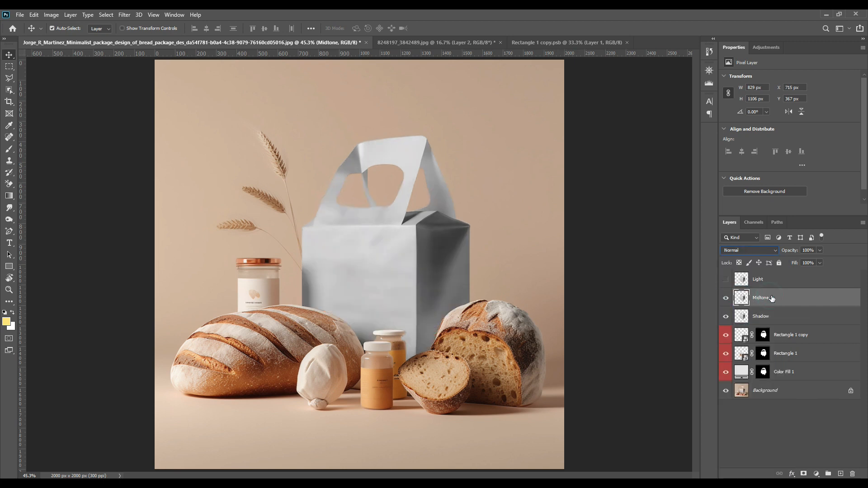
left_click(758, 249)
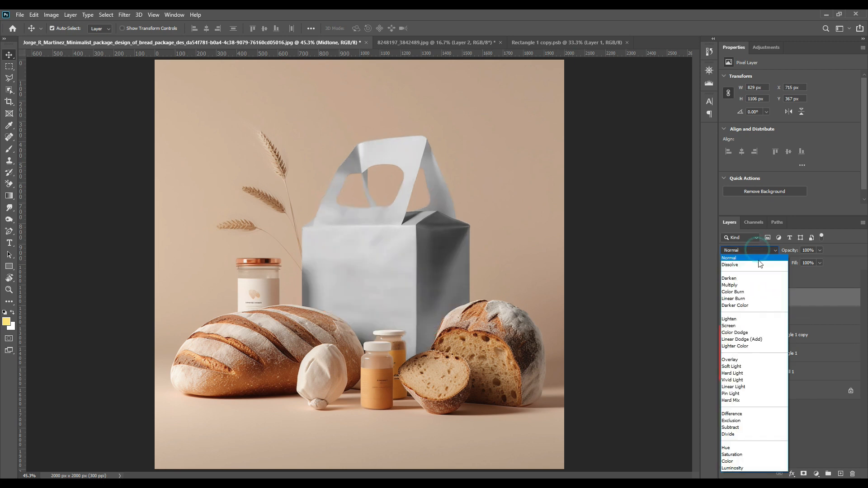
left_click(763, 335)
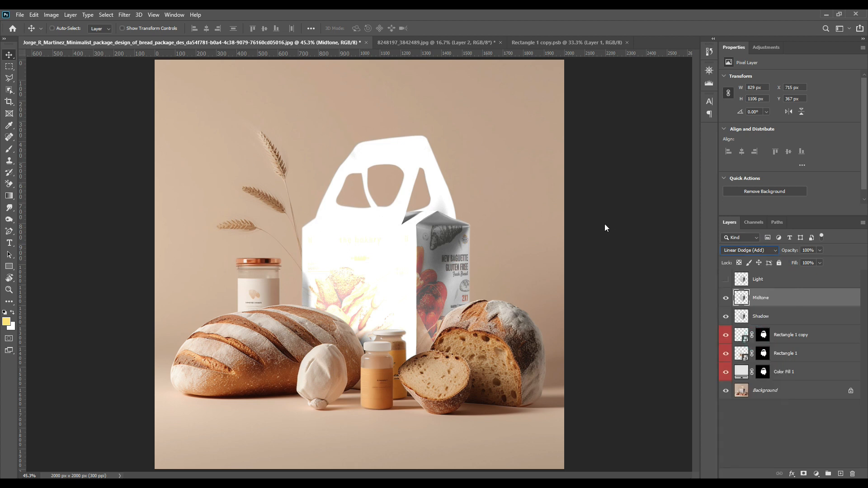
Step: Apply Levels to the Midtone layer with an input black point of 144 and an output white level of 75
key("ctrl+l")
left_click_drag(527, 226, 590, 225)
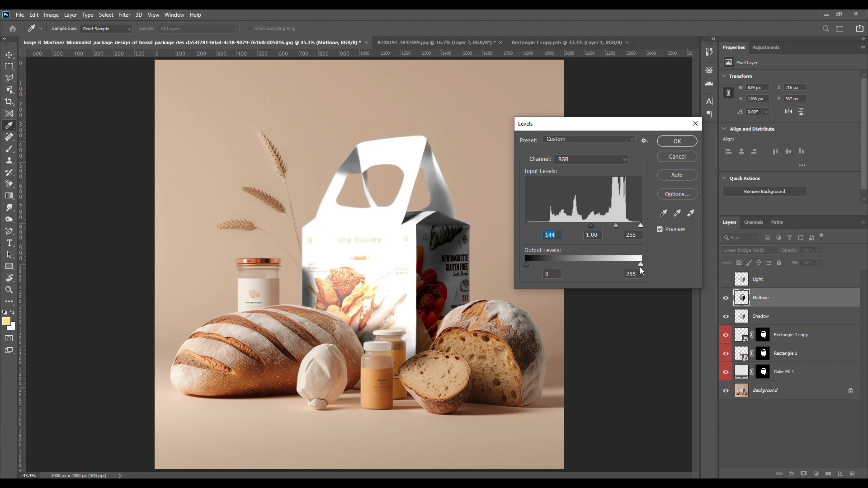
left_click_drag(640, 265, 593, 265)
left_click_drag(565, 263, 560, 262)
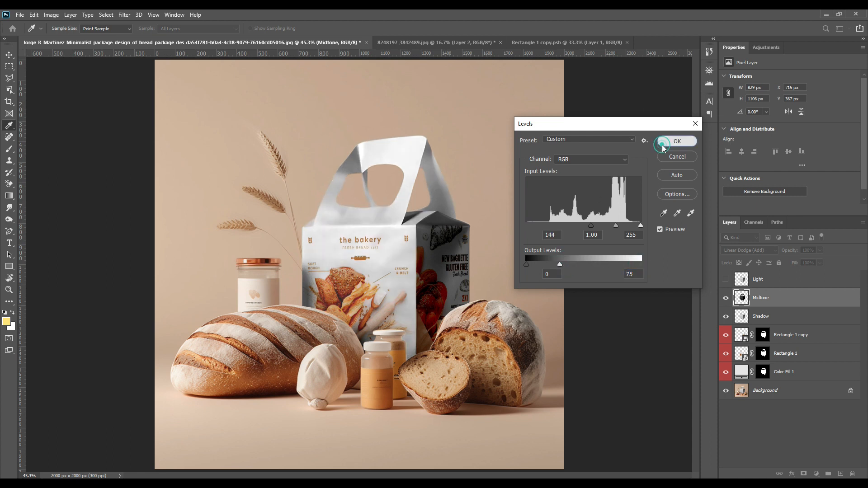
left_click(675, 141)
Step: Show the Light layer and set its blend mode to Screen, trying a duplicate of it and undoing that
left_click(726, 280)
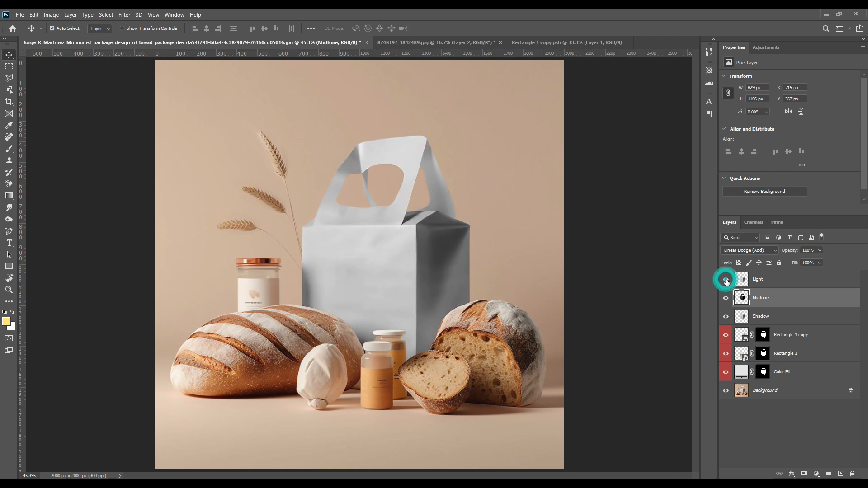
left_click(775, 283)
left_click(755, 253)
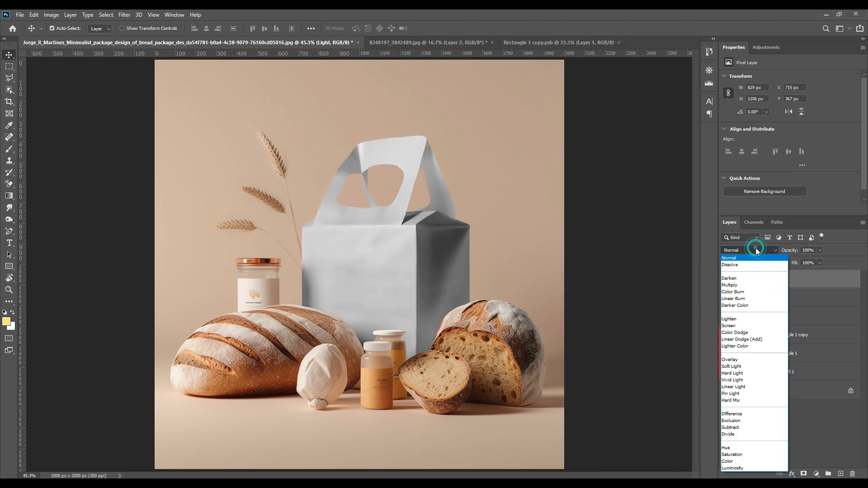
left_click(737, 325)
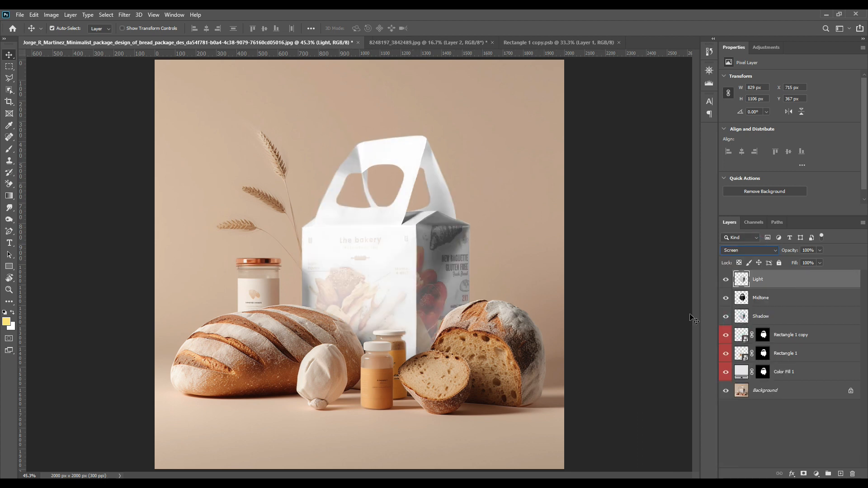
key("ctrl+j")
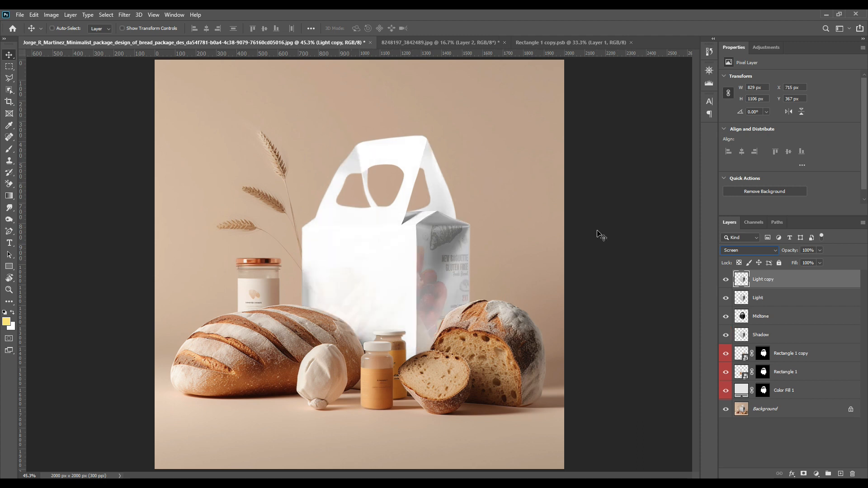
key("ctrl+z")
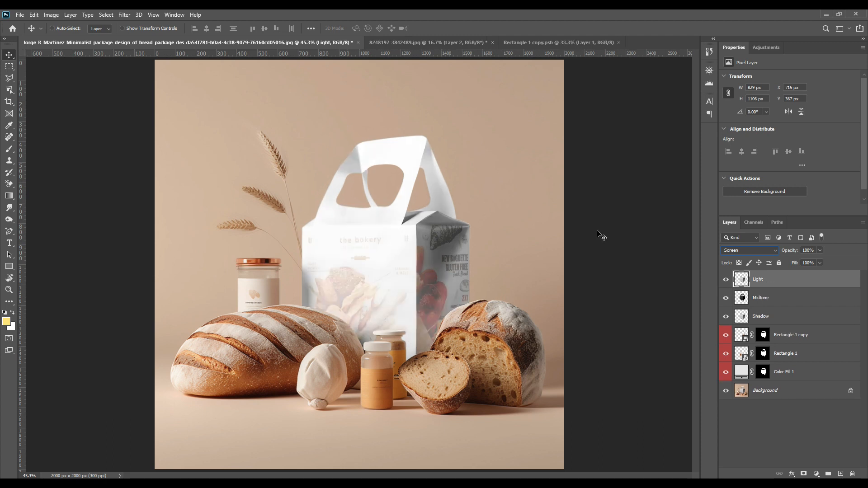
Step: Apply Levels to the Light layer with an input black point of 202
key("ctrl+l")
left_click_drag(527, 225, 617, 227)
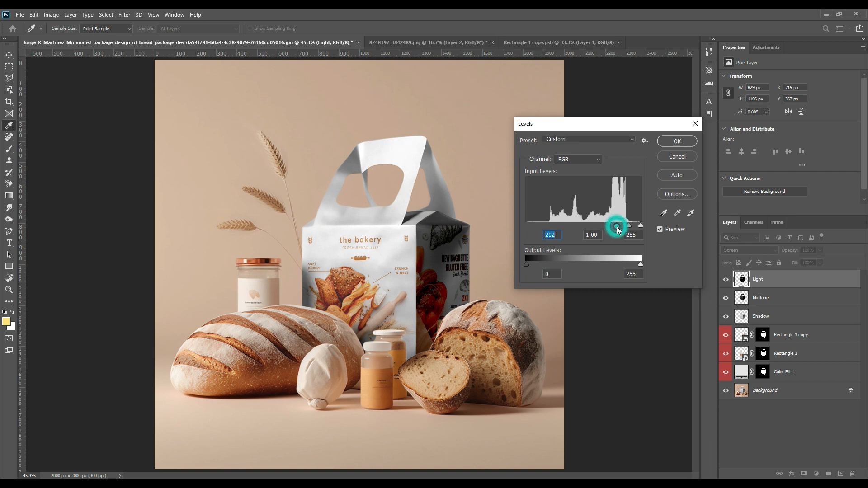
left_click(686, 143)
key("v")
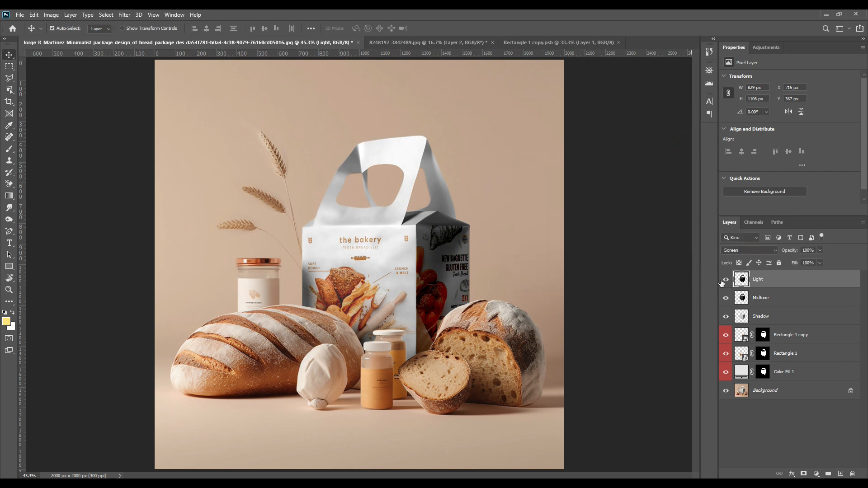
left_click(726, 279)
left_click(781, 407)
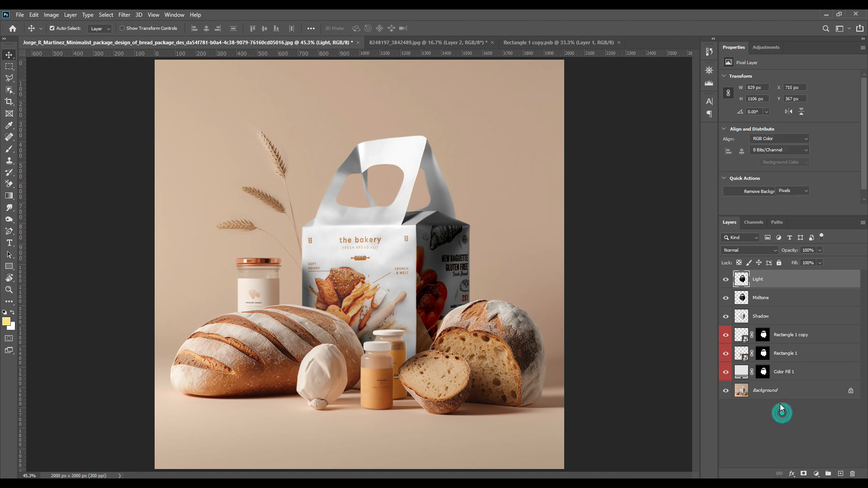
Step: Change the Color Fill 1 colour to near-white #efefef after trying a beige sampled from the backdrop
double_click(741, 371)
left_click(509, 145)
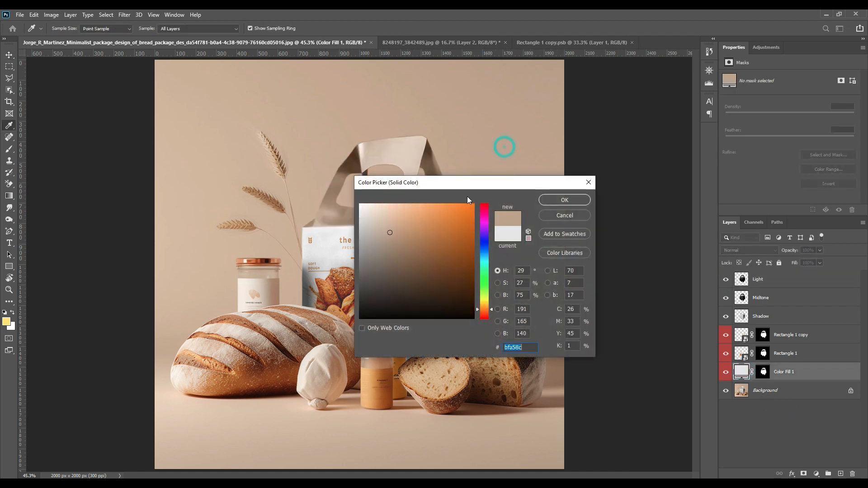
left_click_drag(468, 186, 645, 180)
left_click(569, 225)
mouse_move(569, 225)
left_mouse_down()
mouse_move(593, 199)
mouse_move(585, 192)
mouse_move(538, 192)
mouse_move(534, 207)
left_mouse_up()
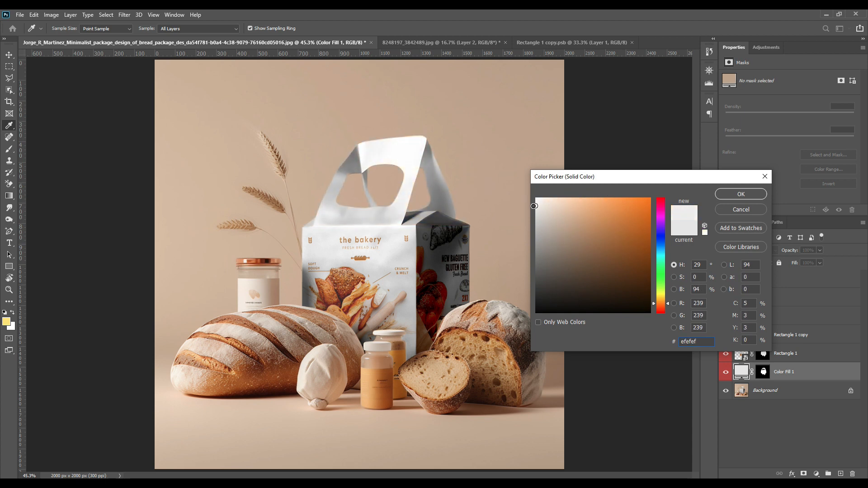
left_click(741, 194)
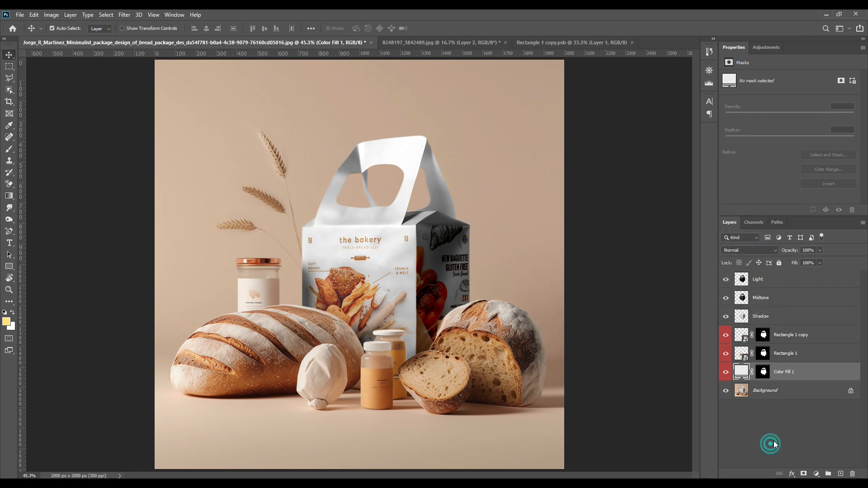
Step: Group the Shadow, Midtone and Light layers and name the group FX
left_click(769, 316)
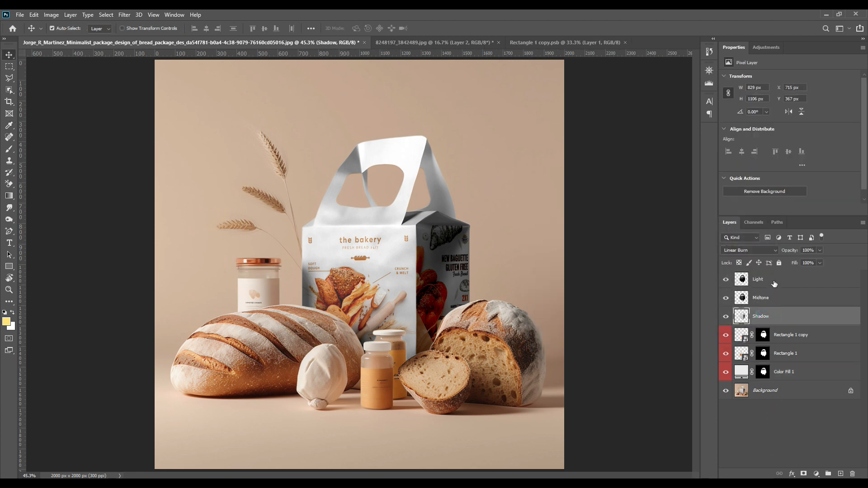
left_click(774, 284, "shift")
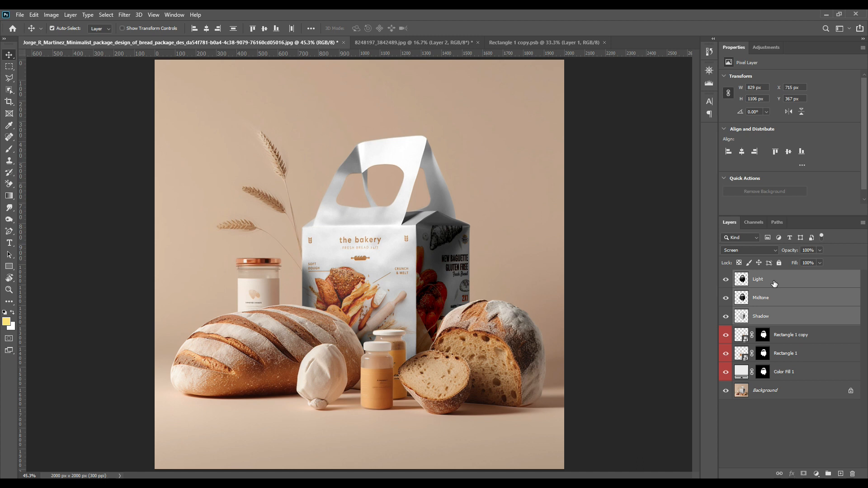
key("ctrl+g")
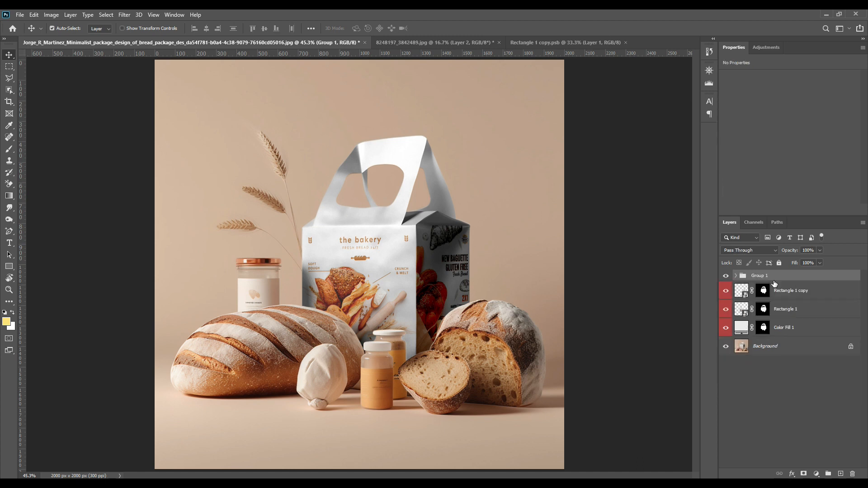
double_click(760, 276)
type("FX")
left_click(780, 405)
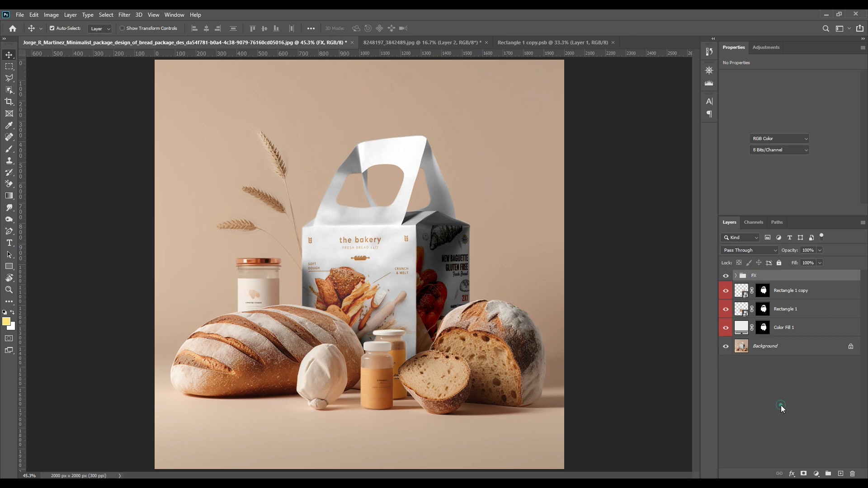